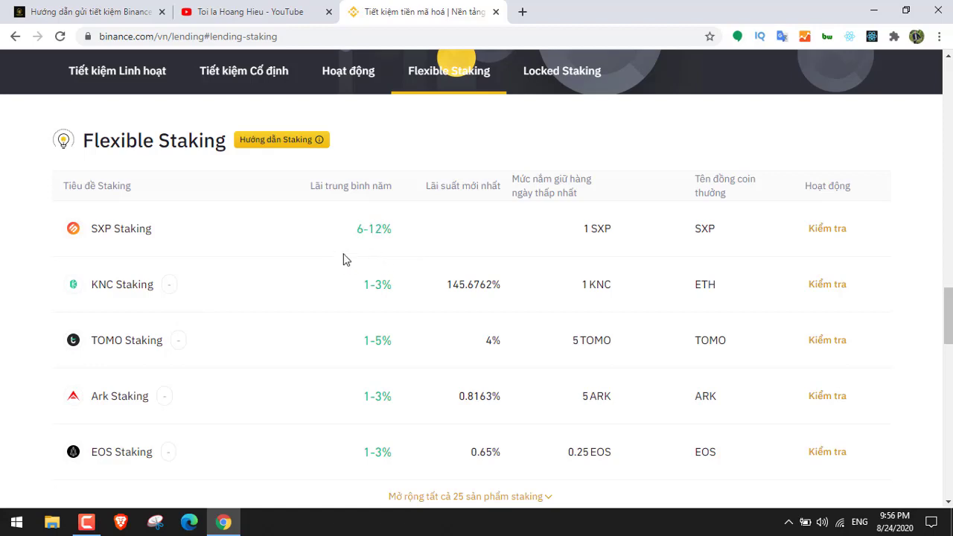
Step: Expand the full Flexible Staking product list, look through its coins and rates, and collapse it again
scroll(386, 277, "down", 2)
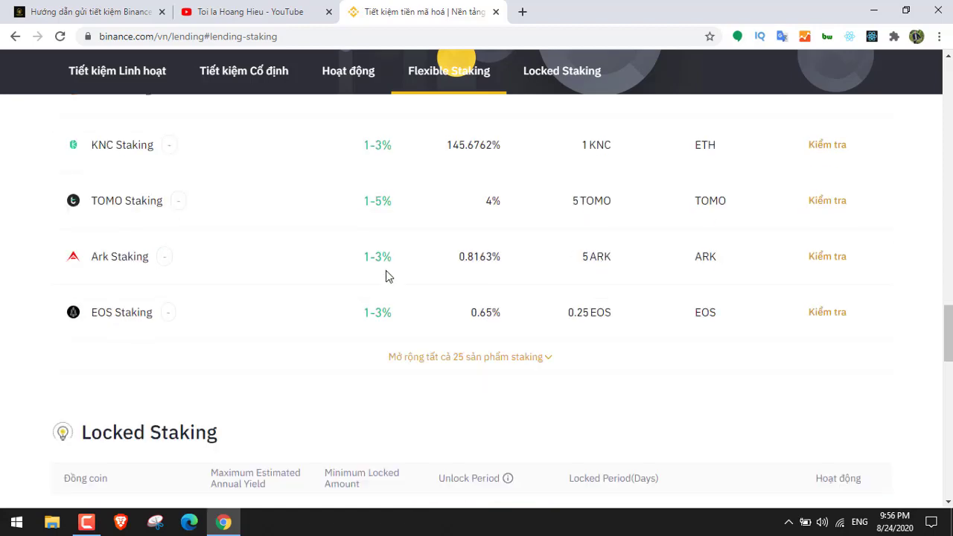
left_click(453, 359)
scroll(397, 366, "down", 5)
scroll(397, 366, "down", 2)
scroll(477, 343, "up", 15)
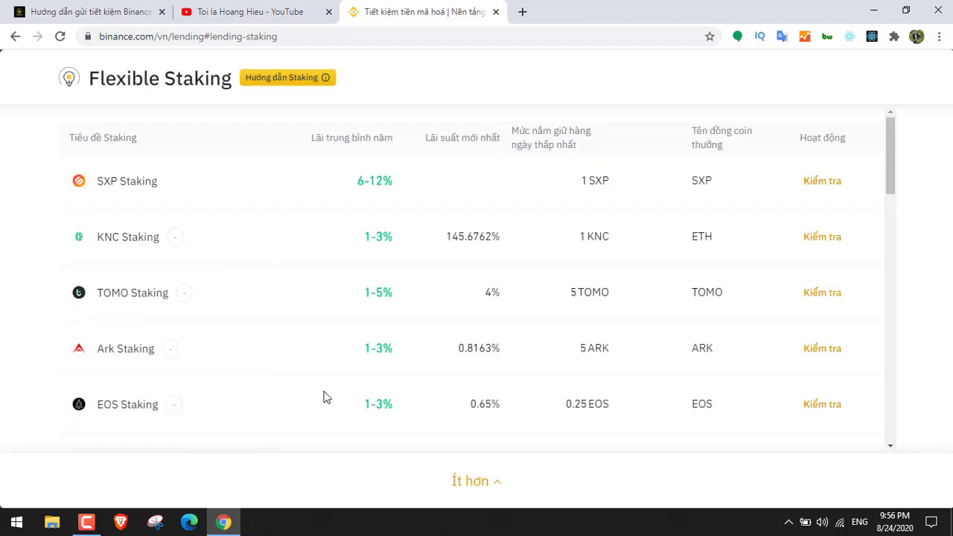
left_click(491, 489)
Step: Look over all savings and staking sections, from Tiết kiệm Linh hoạt down to Locked Staking and back
scroll(440, 287, "up", 20)
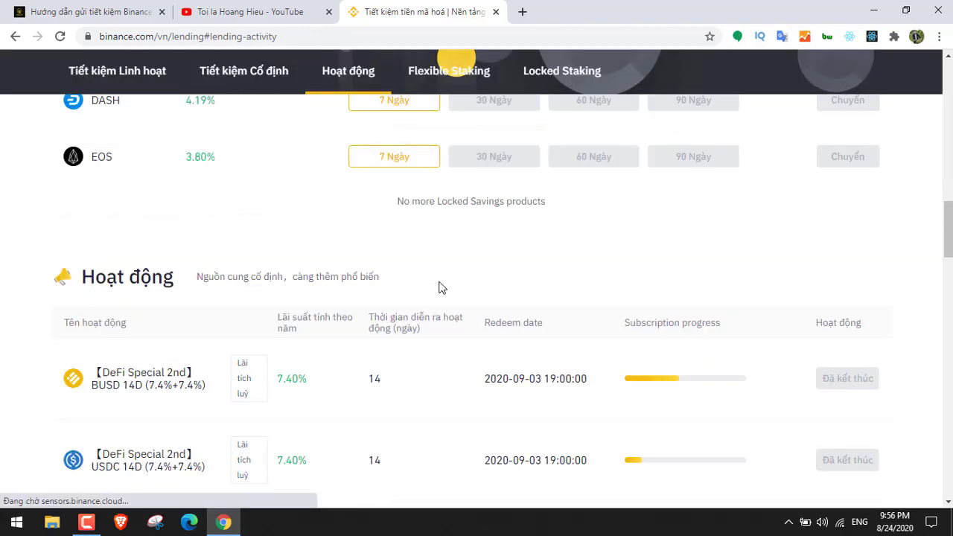
scroll(438, 298, "up", 2)
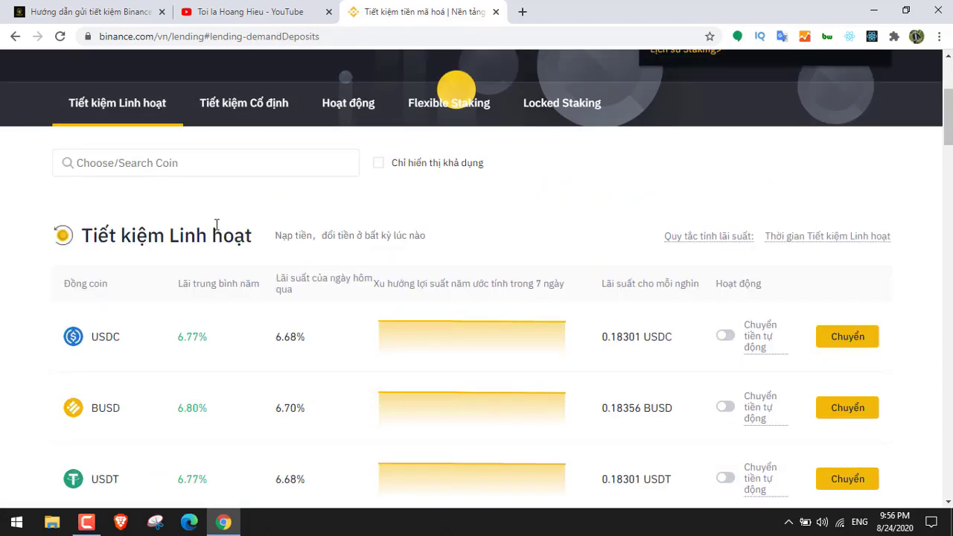
scroll(320, 323, "down", 6)
scroll(224, 326, "down", 12)
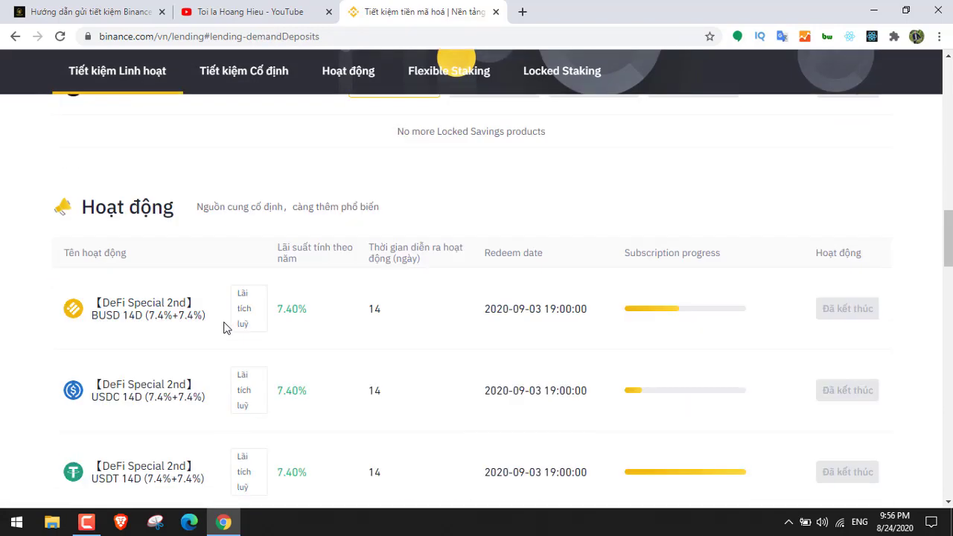
scroll(208, 334, "down", 7)
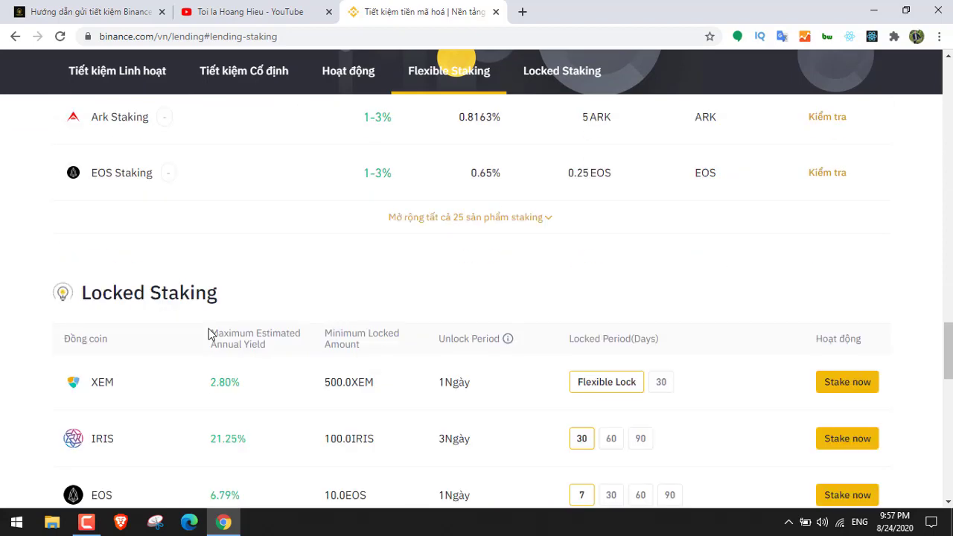
scroll(449, 417, "down", 2)
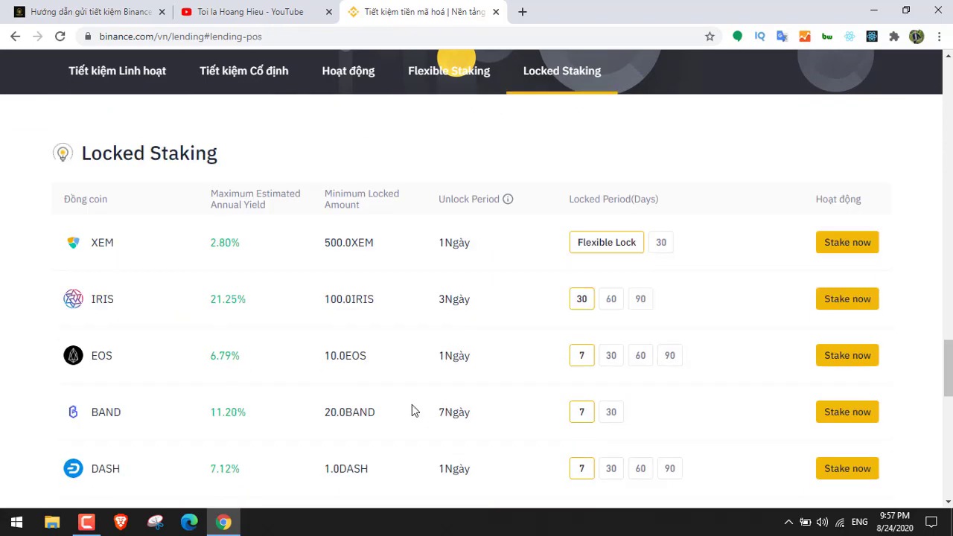
scroll(411, 404, "down", 4)
scroll(377, 370, "up", 20)
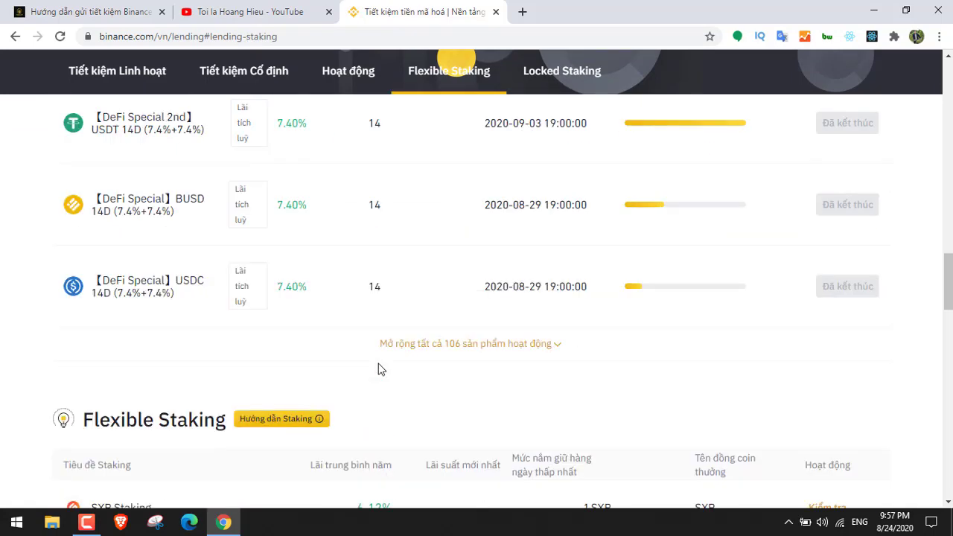
scroll(376, 367, "up", 5)
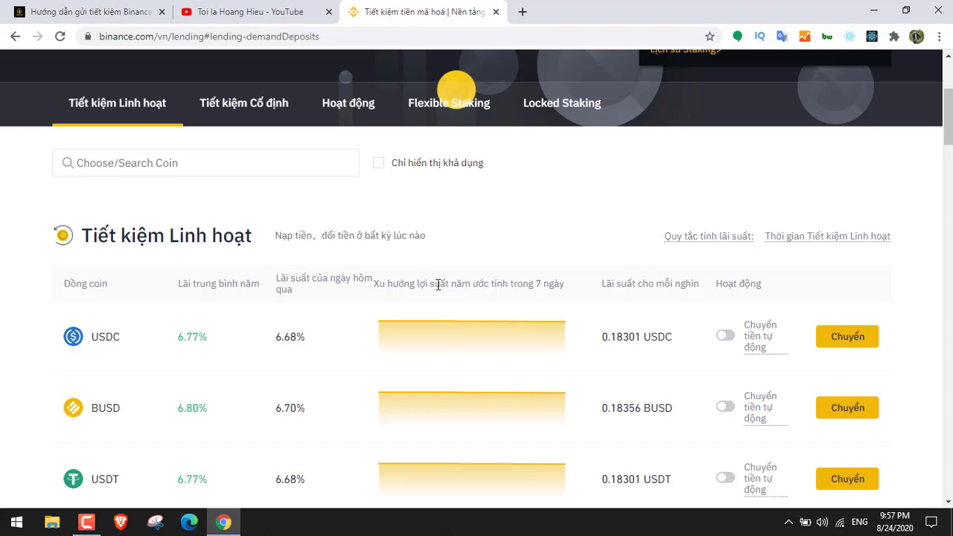
Step: Examine the average annual interest rate for USDT in the Tiết kiệm Linh hoạt list
scroll(428, 280, "down", 1)
left_click_drag(90, 167, 247, 169)
left_click(247, 170)
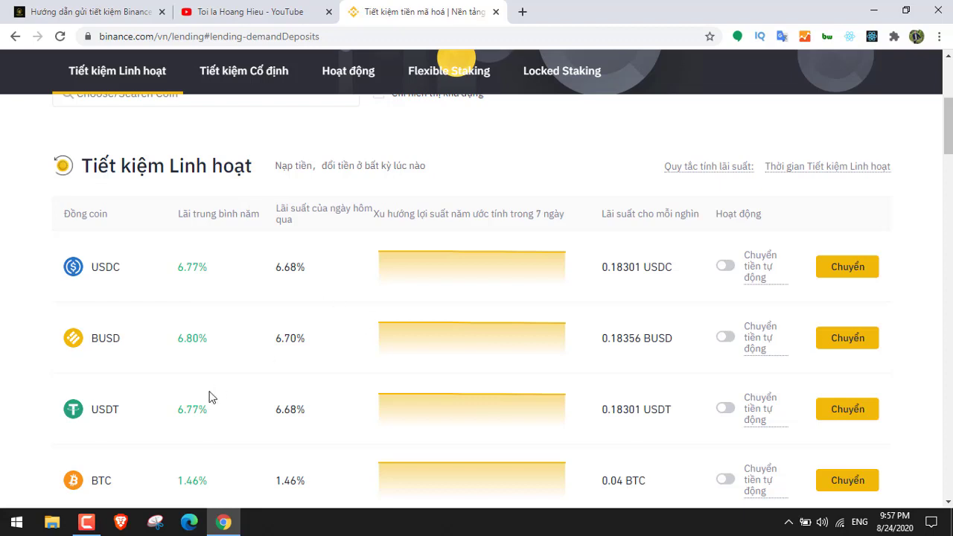
scroll(210, 397, "down", 1)
left_click_drag(180, 344, 211, 349)
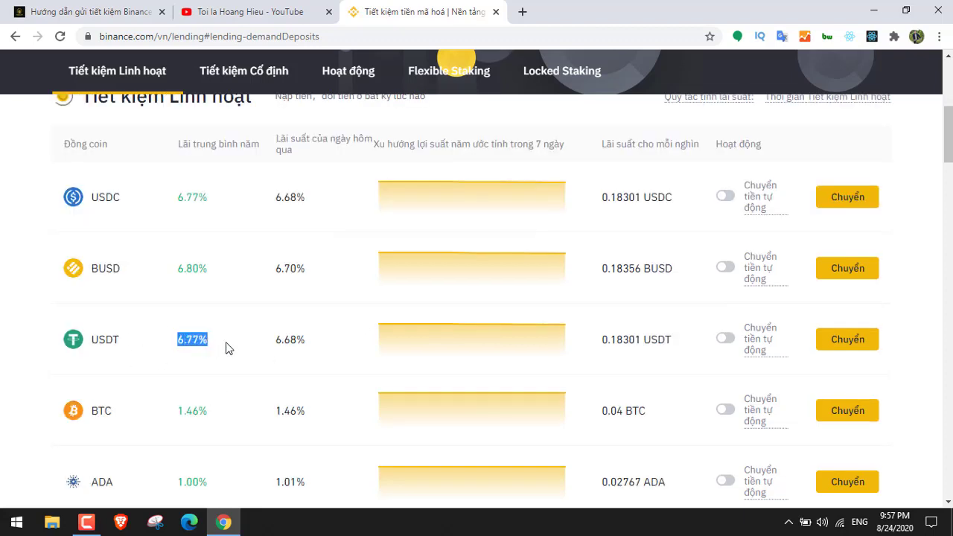
left_click(227, 348)
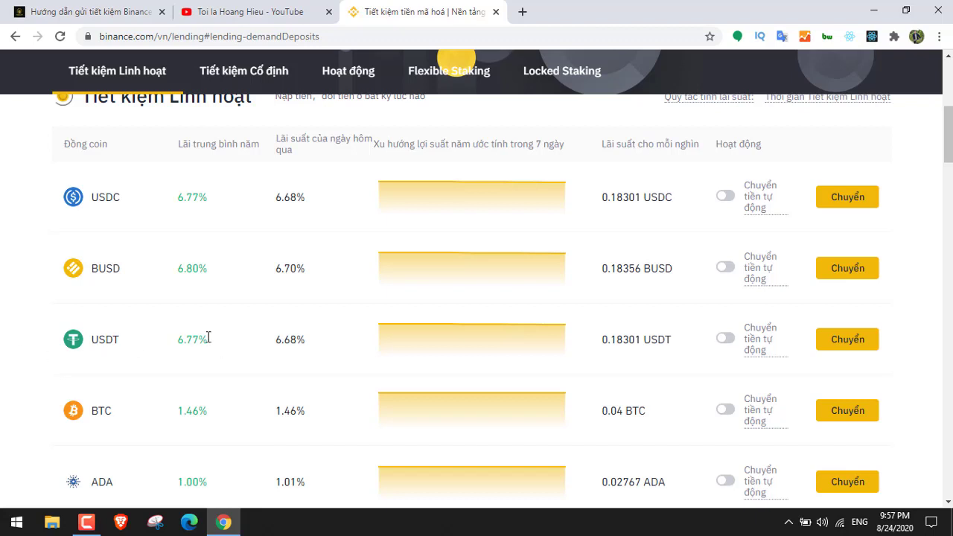
left_click_drag(213, 345, 178, 341)
left_click(223, 349)
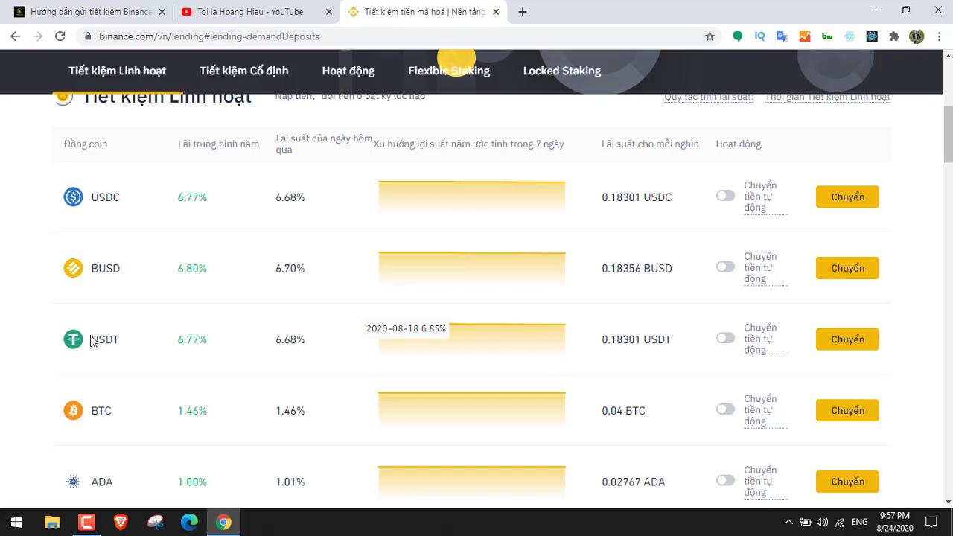
Step: Open the Tiết kiệm Linh hoạt transfer form for USDT and check the interest per thousand
mouse_move(788, 356)
left_click(858, 348)
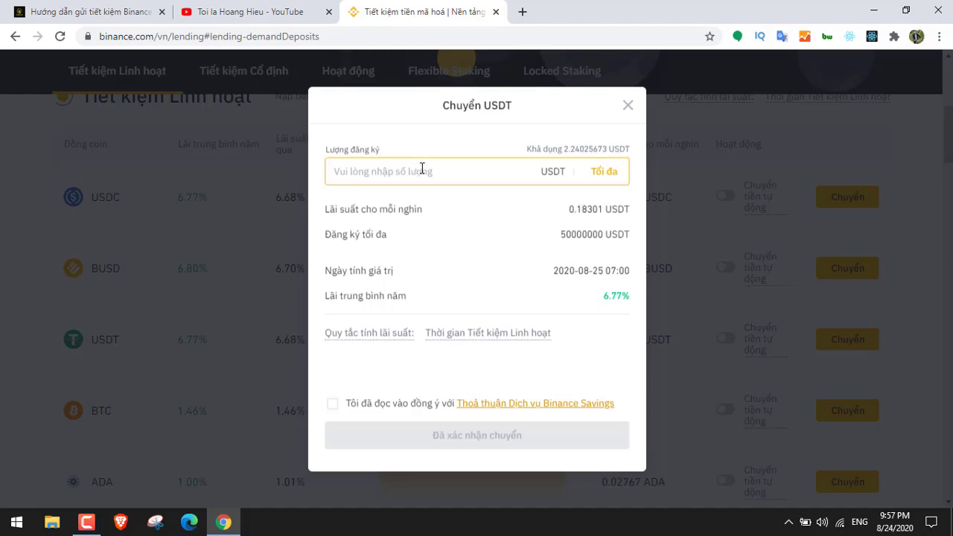
left_click_drag(428, 213, 401, 210)
left_click(457, 215)
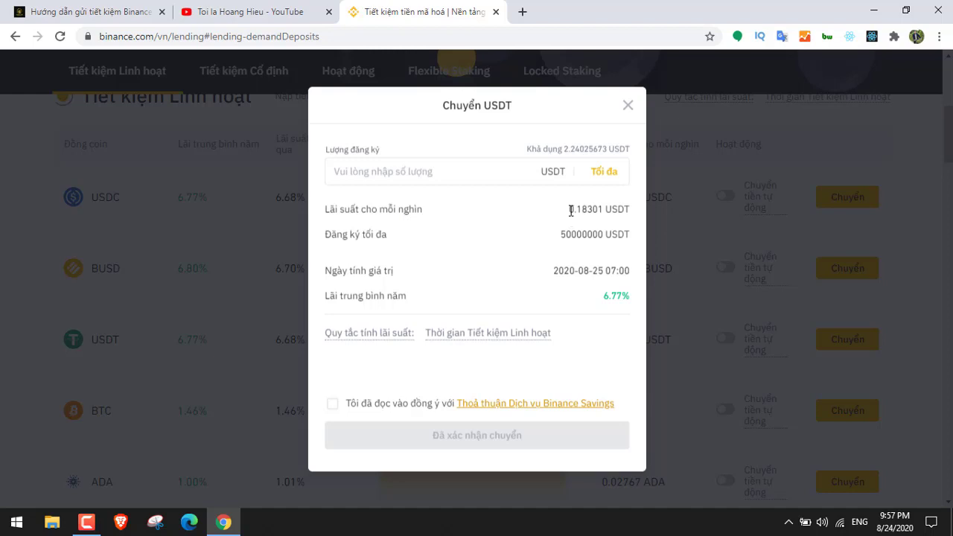
left_click_drag(571, 209, 604, 210)
left_click(626, 207)
double_click(596, 210)
Step: Check the maximum subscription amount and the value date in the USDT transfer form
left_click(484, 233)
left_click_drag(571, 234, 589, 235)
left_click(589, 234)
left_click_drag(564, 234, 605, 235)
left_click(583, 235)
left_click(496, 264)
left_click_drag(557, 273, 630, 272)
left_click(601, 271)
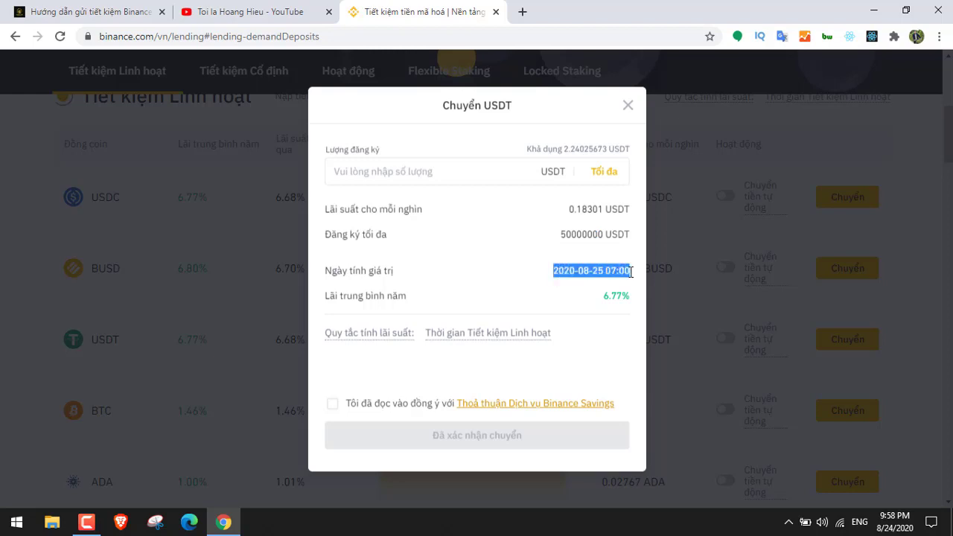
left_click(591, 273)
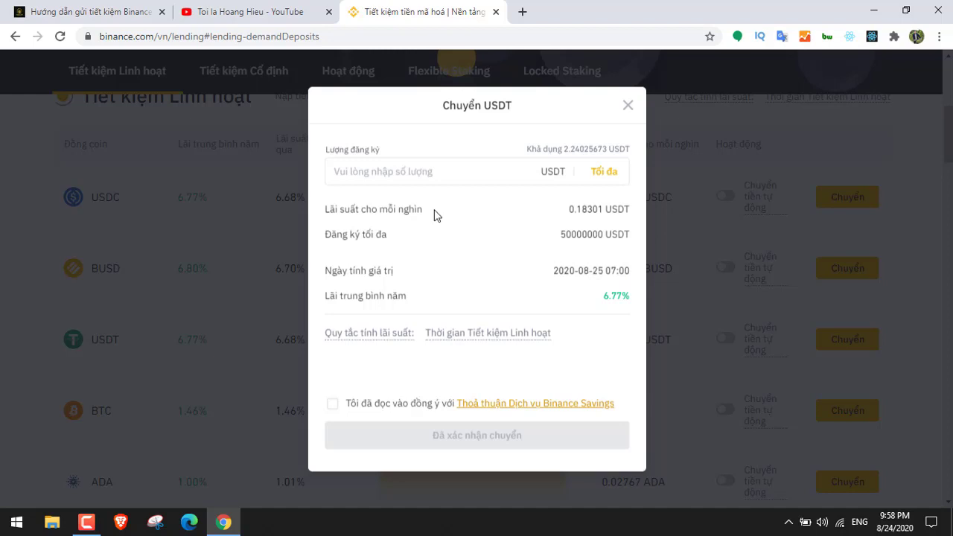
Step: Check the value date's time and the average annual interest rate in the USDT transfer form
left_click_drag(612, 272, 626, 272)
double_click(611, 271)
left_click(592, 275)
left_click_drag(595, 299, 629, 296)
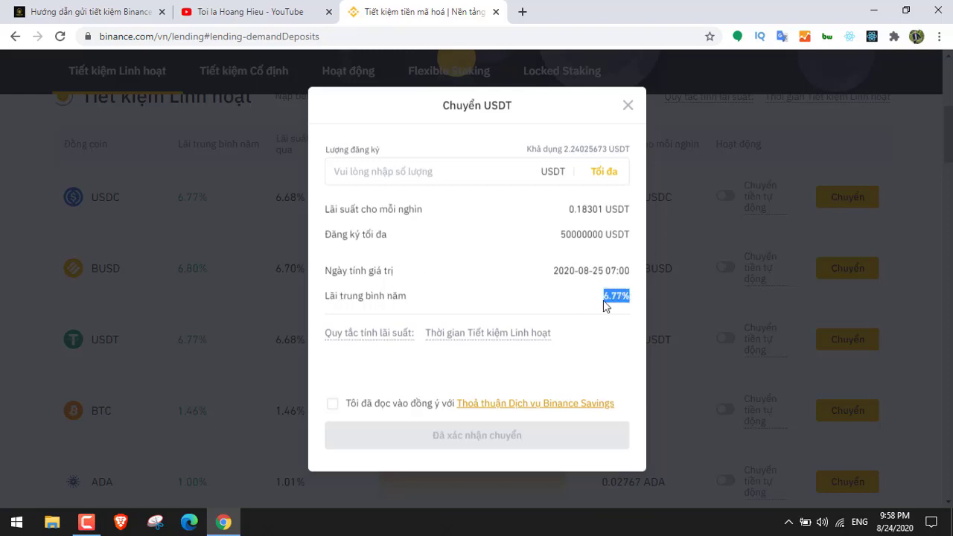
left_click(604, 300)
left_click_drag(603, 300, 630, 298)
left_click(604, 299)
left_click(605, 298)
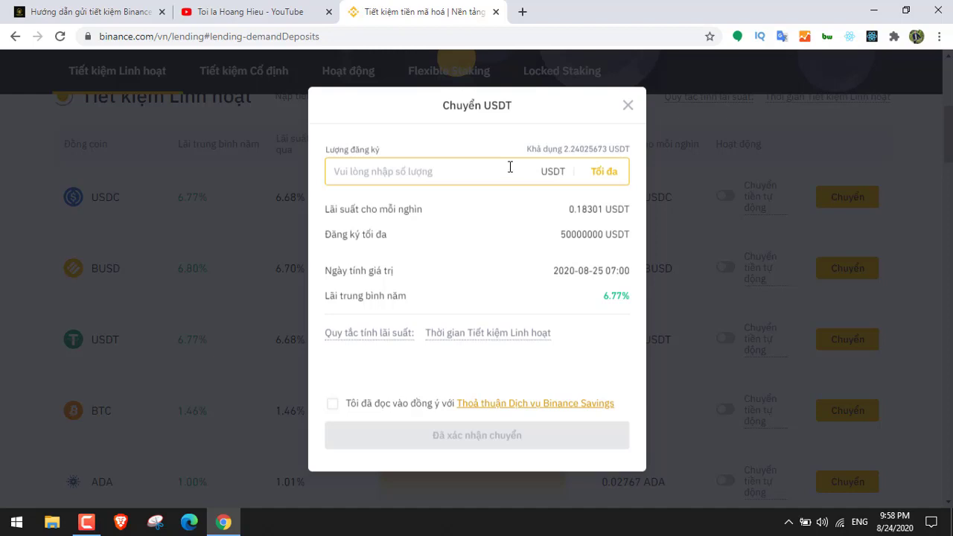
Step: Check the available USDT balance and enter 2.24 as the subscription amount
left_click_drag(564, 149, 617, 149)
left_click(488, 225)
left_click(473, 173)
type("2.24")
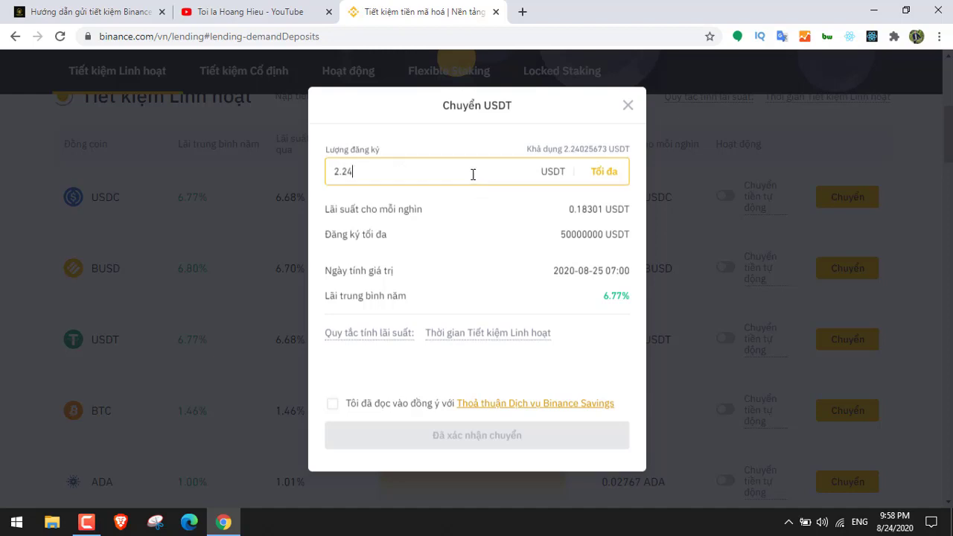
left_click(485, 239)
left_click(413, 174)
Step: Set the subscription amount to the maximum available USDT and accept the Binance Savings service agreement
left_click(607, 176)
left_click_drag(447, 171, 295, 173)
left_click(457, 238)
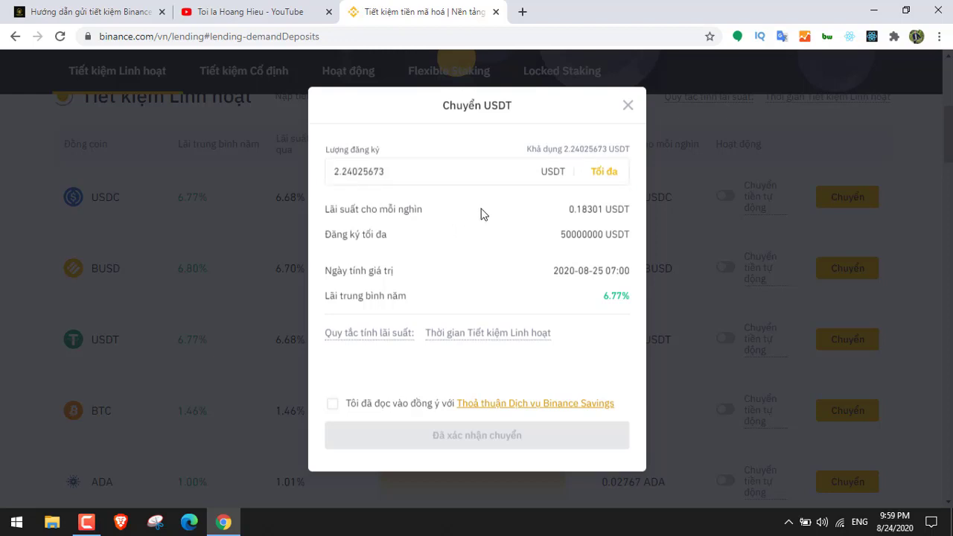
left_click(334, 405)
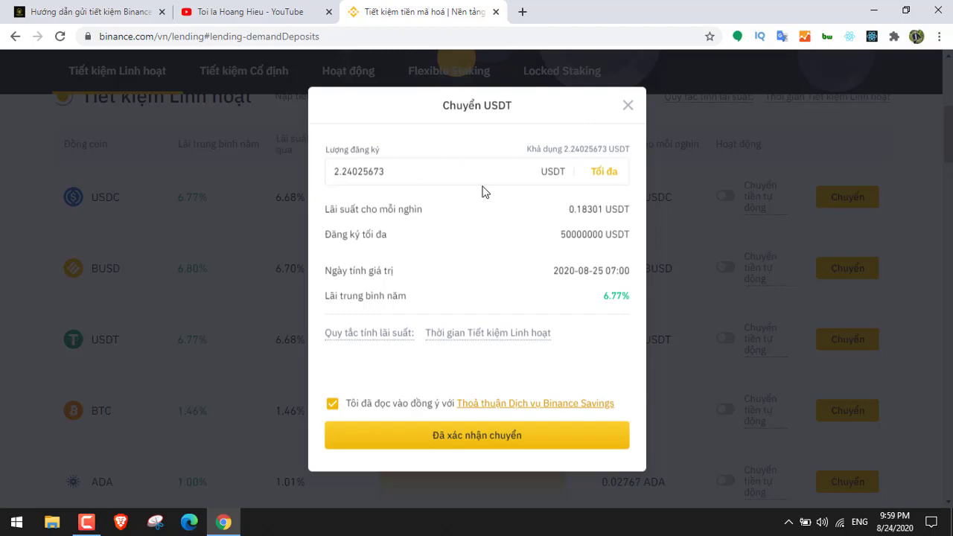
Step: Recheck the value date and the entered amount, and close the USDT transfer form without confirming
mouse_move(605, 271)
left_mouse_down()
mouse_move(627, 271)
mouse_move(589, 271)
mouse_move(605, 271)
left_mouse_up()
left_click(603, 274)
left_click(626, 271)
left_click(449, 170)
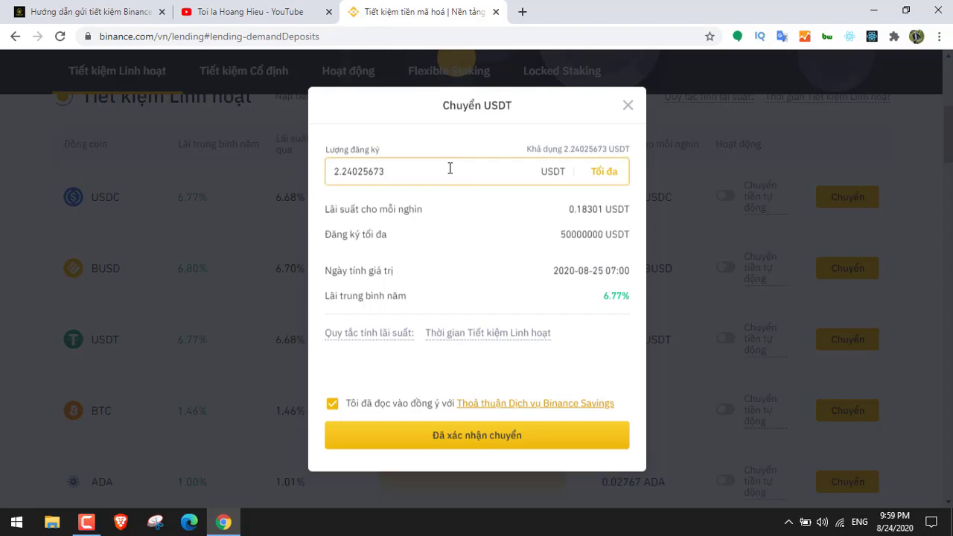
left_click_drag(449, 169, 281, 157)
left_click(514, 247)
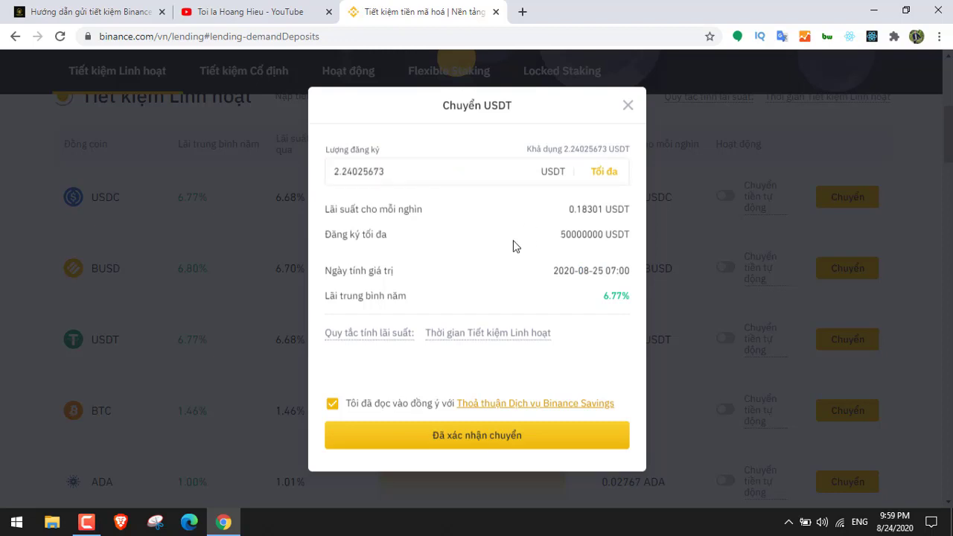
left_click(630, 107)
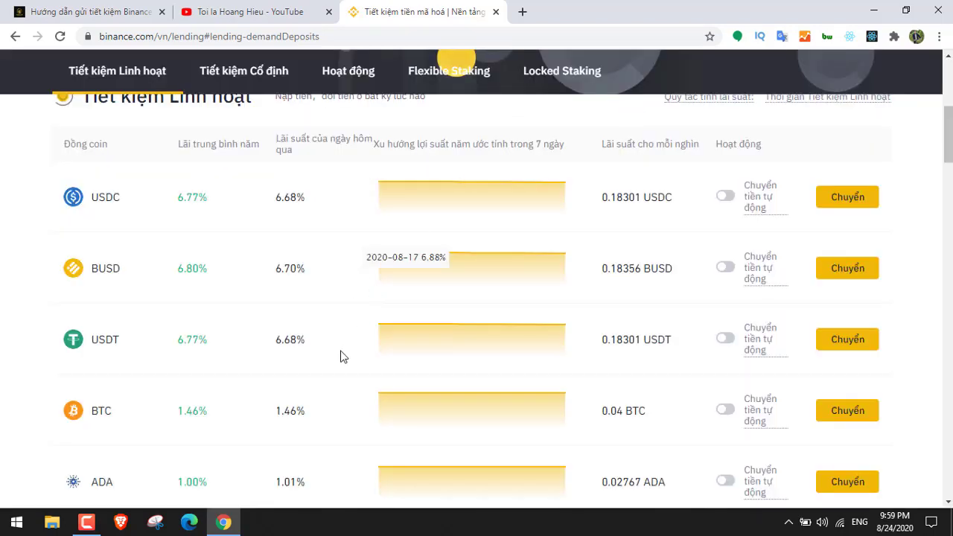
Step: Check the USDT annual rate under Tiết kiệm Cố định and open its 90-day transfer form
scroll(340, 356, "down", 6)
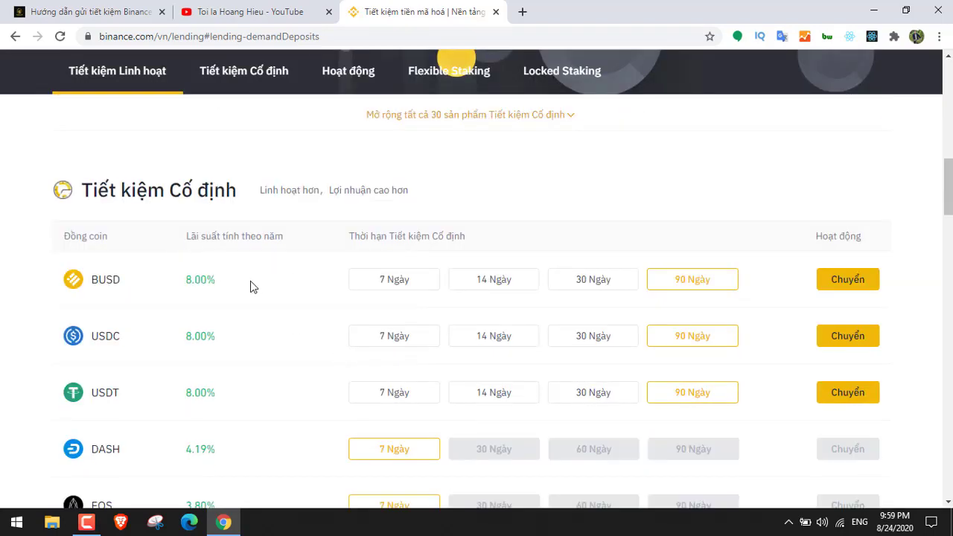
scroll(250, 283, "down", 1)
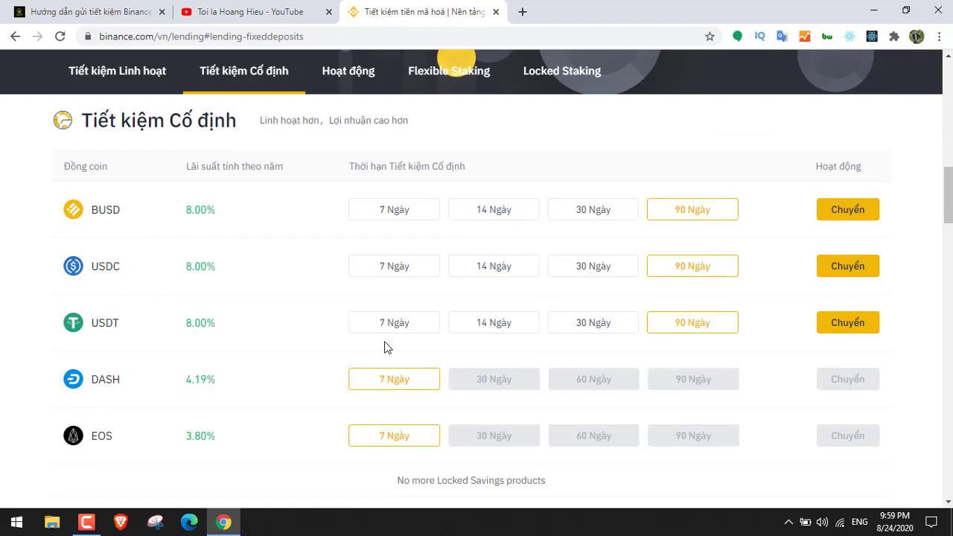
left_click_drag(186, 325, 219, 328)
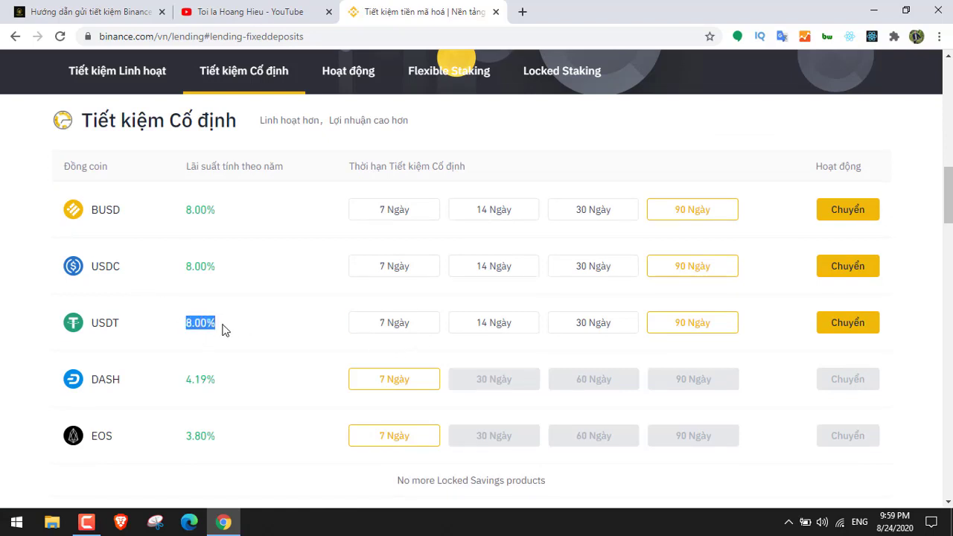
left_click(229, 325)
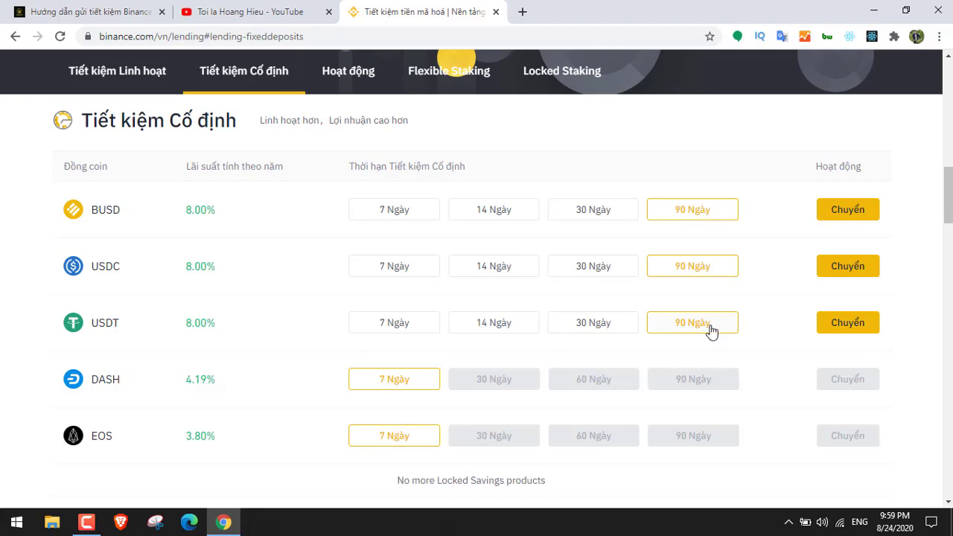
left_click(847, 326)
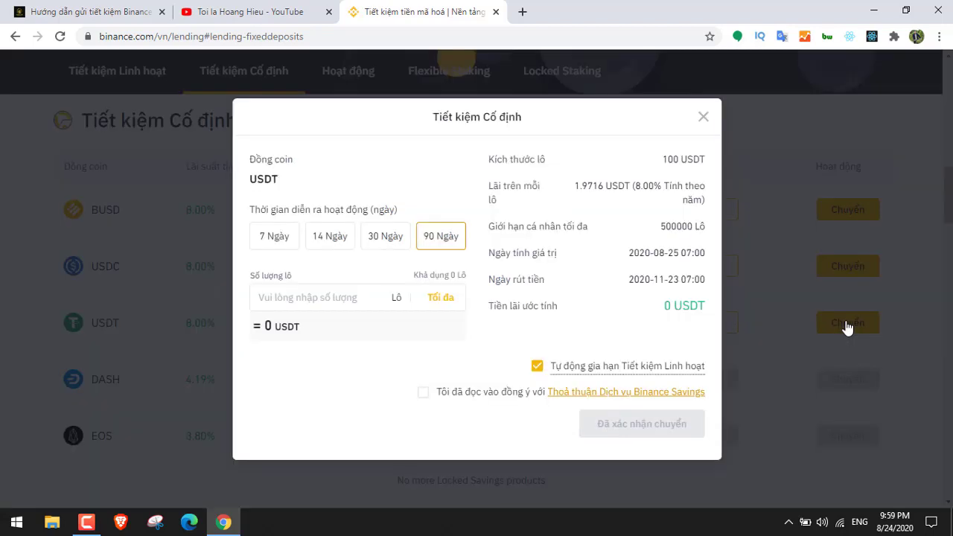
Step: Enter 0 as the number of lots in the USDT fixed savings form and clear it again
left_click(334, 291)
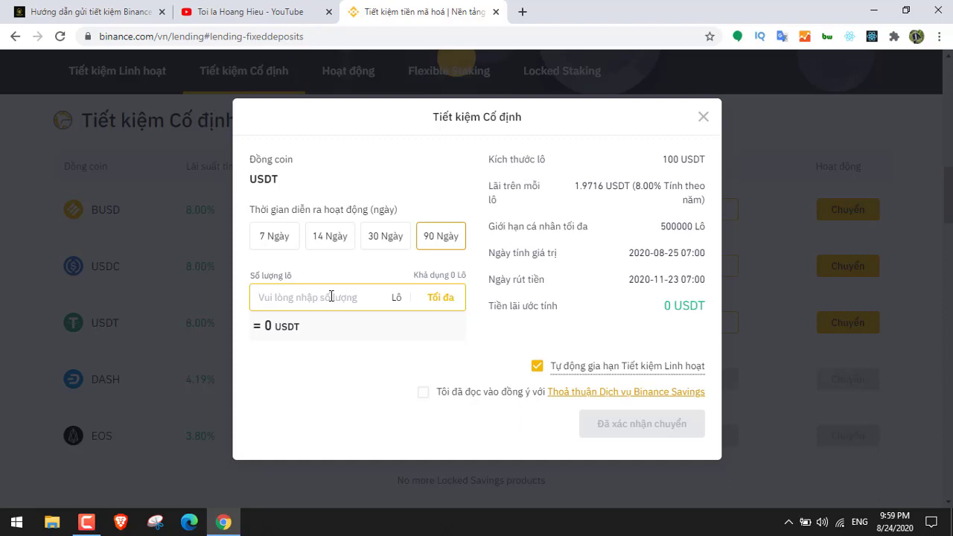
type("0")
key("BackSpace")
left_click(333, 377)
left_click(348, 301)
left_click(634, 218)
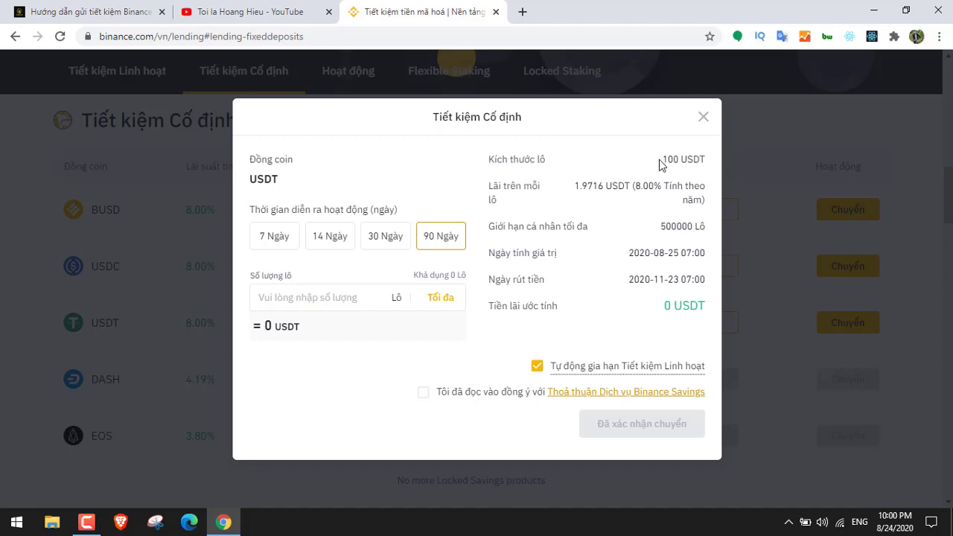
Step: Check the lot size for the 90-day USDT fixed savings product
left_click_drag(662, 158, 702, 160)
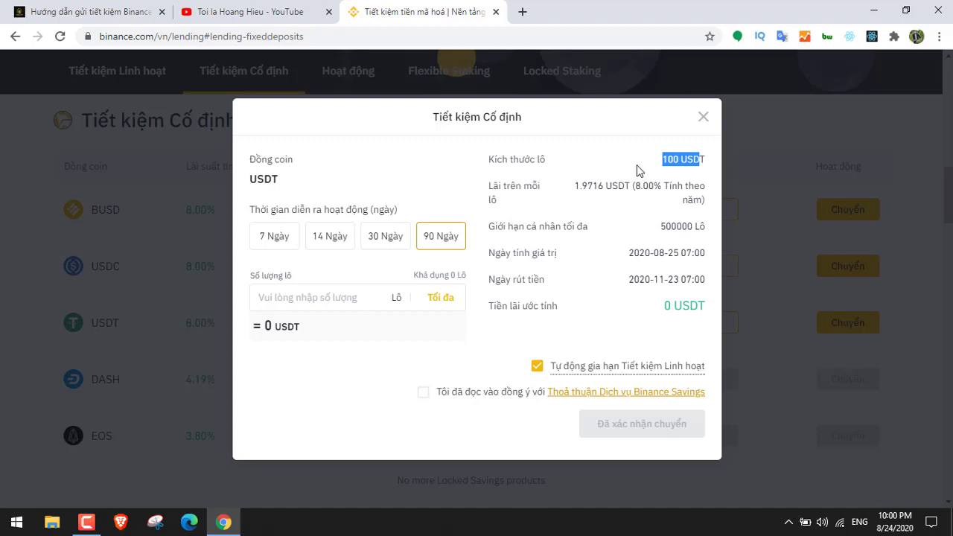
left_click(612, 204)
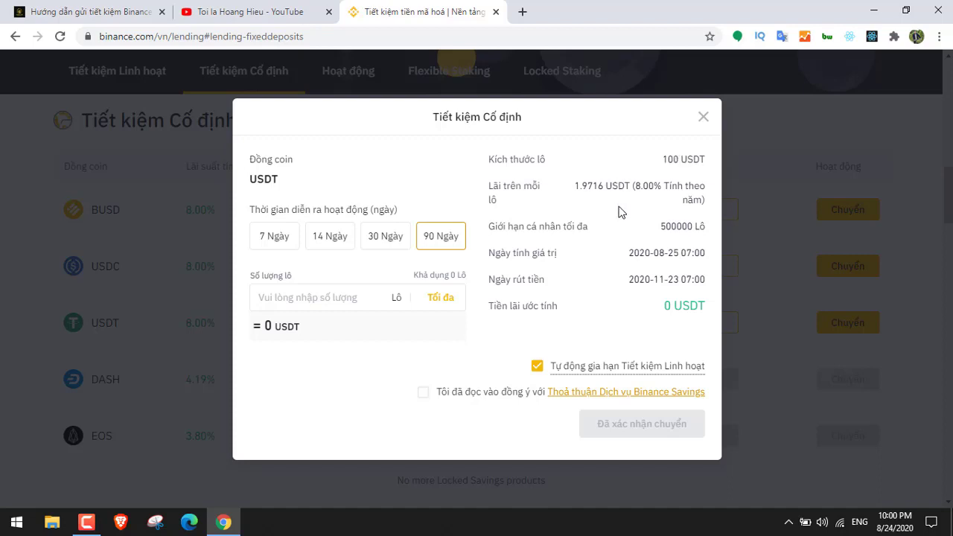
left_click_drag(665, 159, 704, 164)
left_click(634, 216)
left_click_drag(663, 159, 702, 160)
left_click(634, 207)
Step: Check the interest per lot with its annual rate, and the maximum personal limit in lots
left_click_drag(575, 186, 632, 189)
left_click(670, 189)
left_click_drag(634, 186, 702, 201)
left_click(609, 248)
left_click_drag(660, 227, 677, 227)
left_click_drag(663, 227, 692, 233)
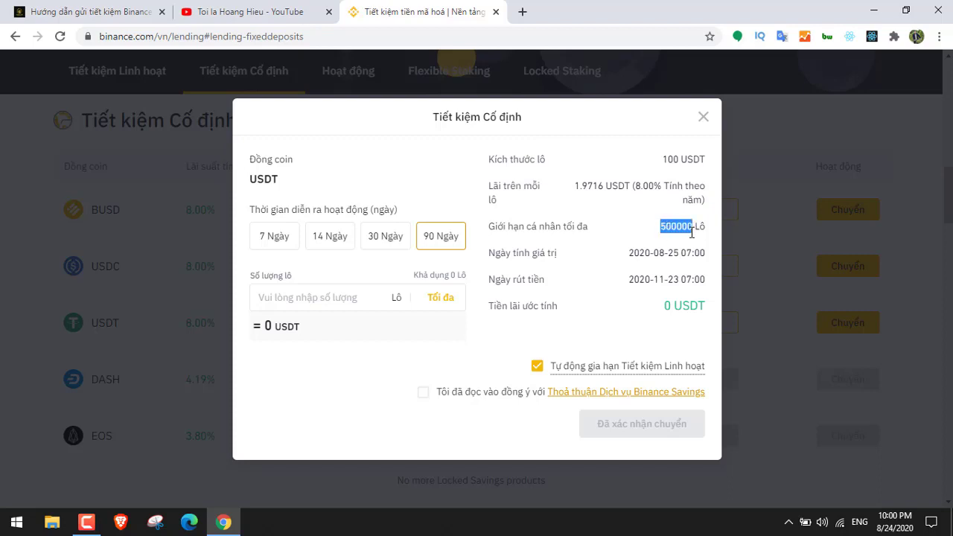
Step: Highlight the maximum personal limit of the 90-day USDT product once more
left_click(674, 227)
left_click_drag(660, 227, 693, 228)
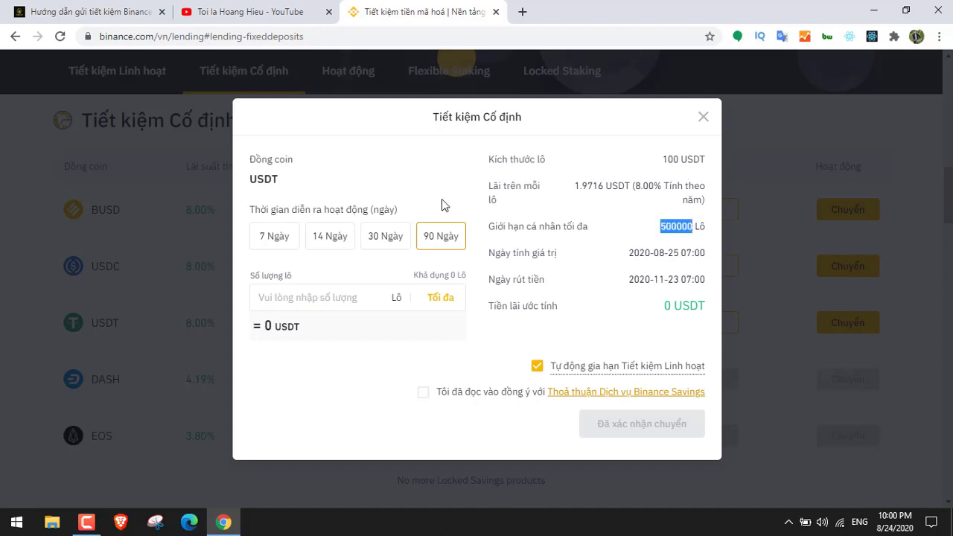
left_click(602, 282)
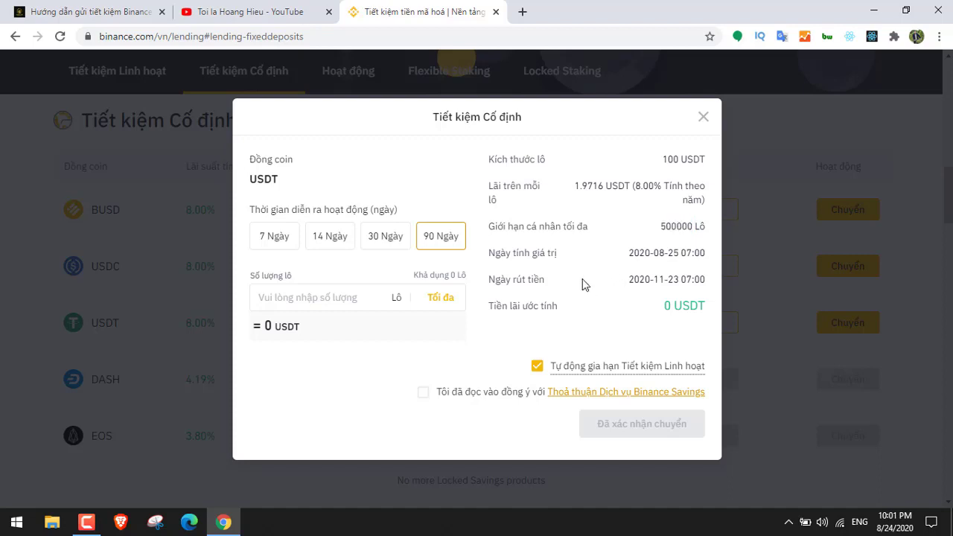
Step: Check the value date and the withdrawal date of the 90-day USDT fixed savings product
left_click_drag(628, 253, 707, 260)
left_click(683, 253)
left_click(663, 256)
double_click(671, 278)
left_click(656, 286)
left_click_drag(630, 287, 698, 283)
left_click(617, 313)
Step: Check the estimated interest amount in the 90-day USDT fixed savings form
left_click(334, 298)
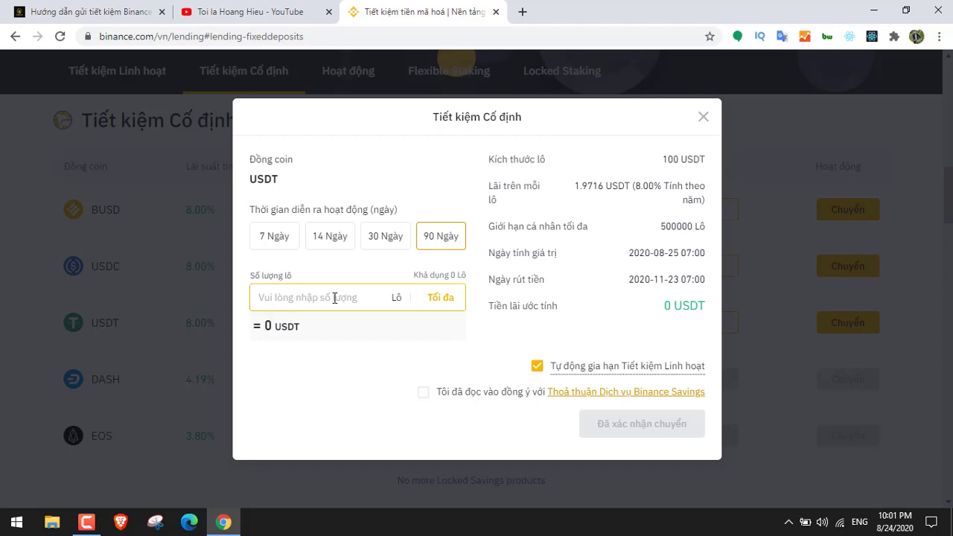
left_click(687, 344)
left_click_drag(665, 306, 703, 308)
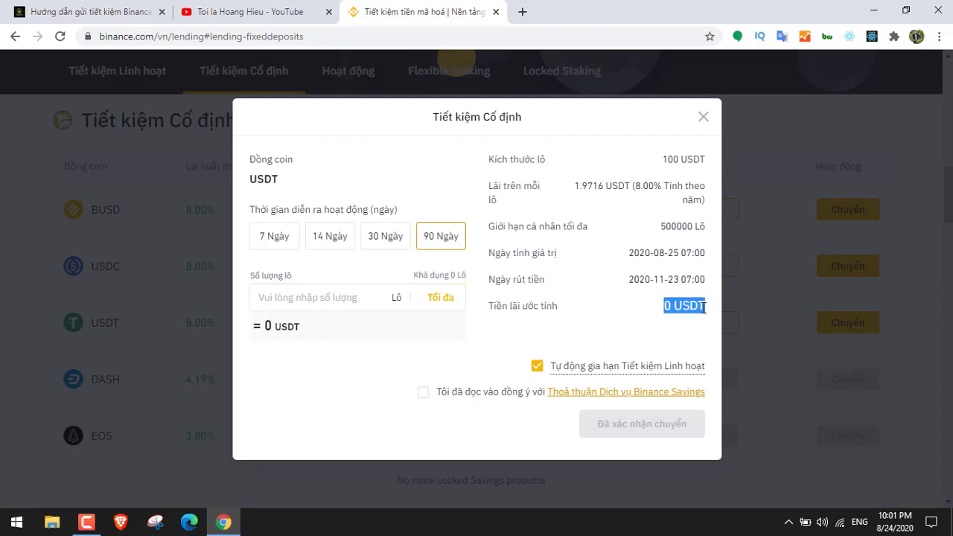
Step: Enter 0 as the number of lots for the 90-day USDT deposit
left_click(307, 302)
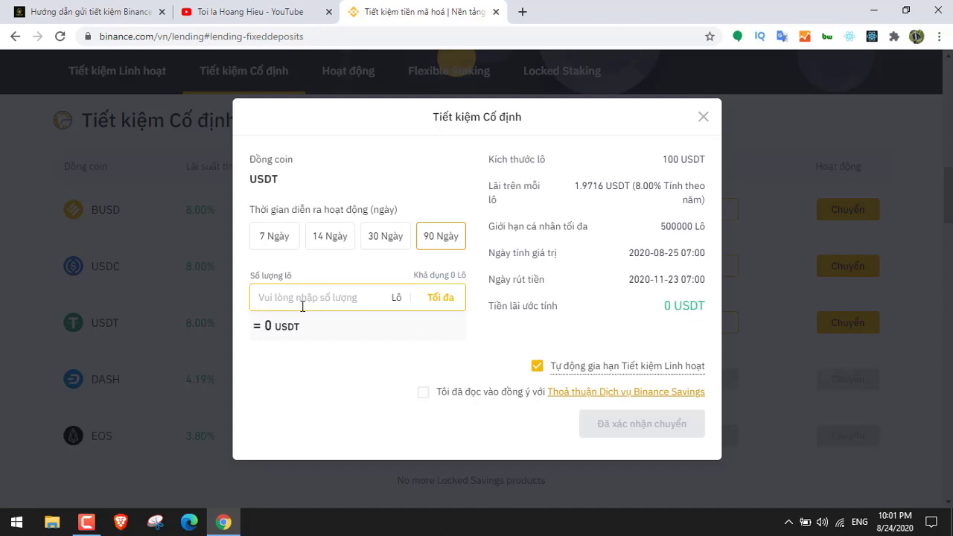
type("0")
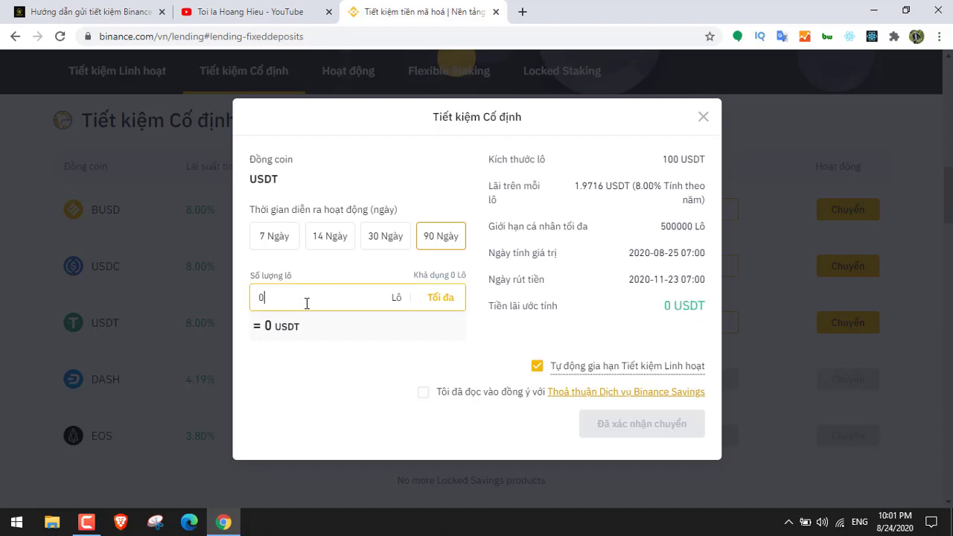
key("BackSpace")
type("0")
left_click(474, 356)
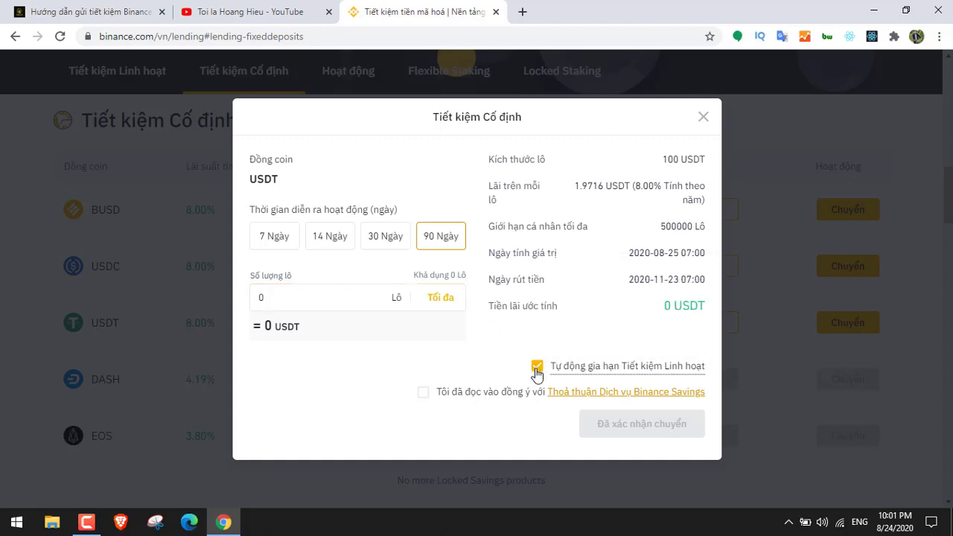
Step: Turn automatic renewal into Tiết kiệm Linh hoạt off and back on, and accept the Binance Savings service agreement
mouse_move(539, 377)
left_click(538, 367)
left_click(423, 393)
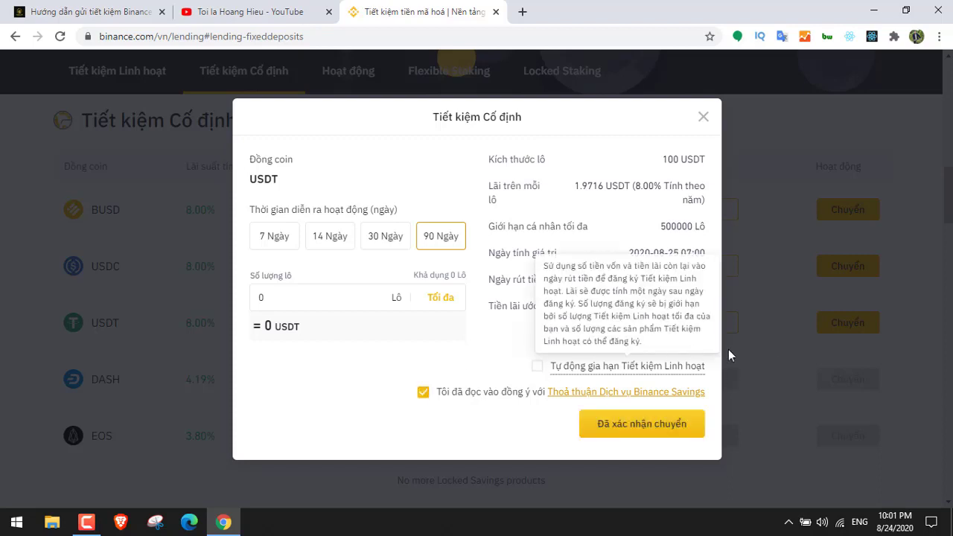
left_click(537, 368)
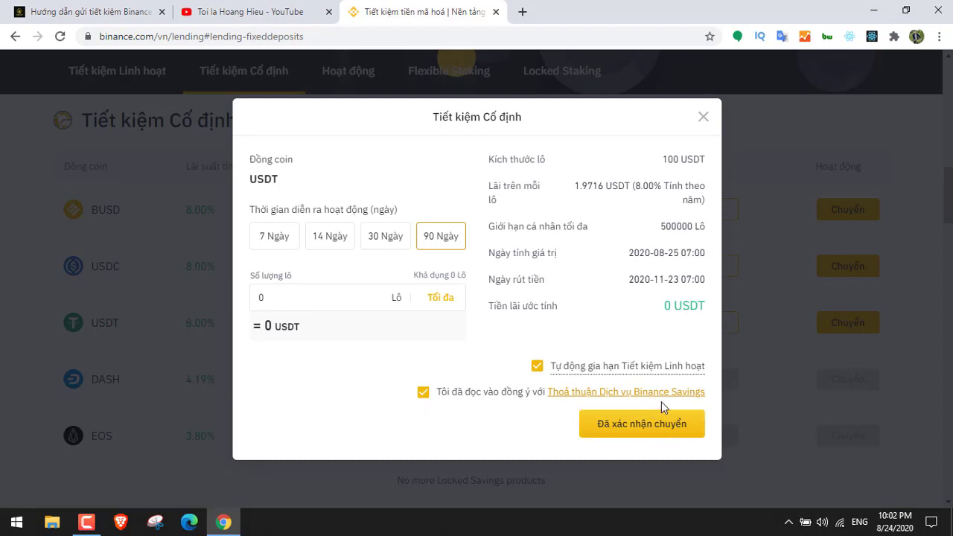
Step: Try the 30, 14 and 7-day terms, return to 90 days, and close the form without confirming the transfer
left_click(386, 240)
left_click(330, 242)
left_click(279, 245)
left_click(432, 240)
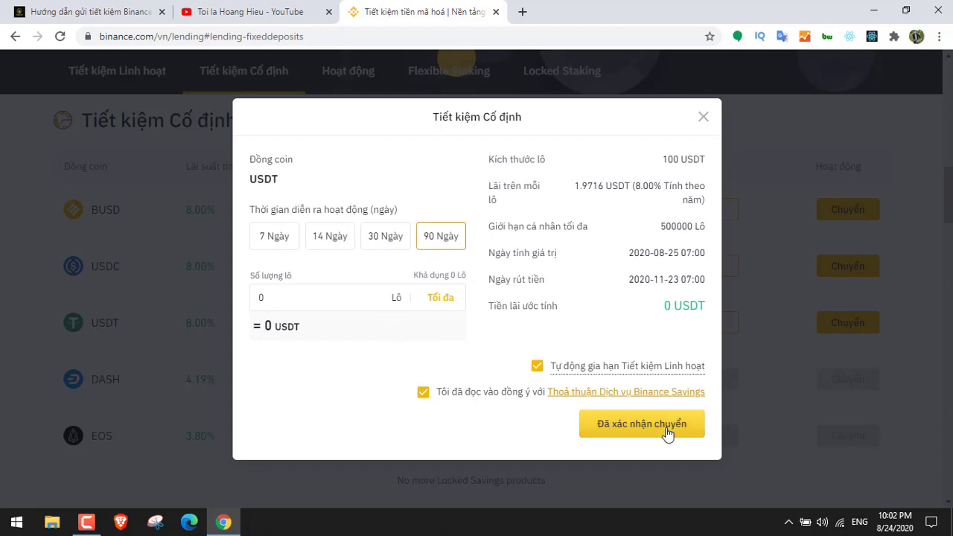
left_click(703, 119)
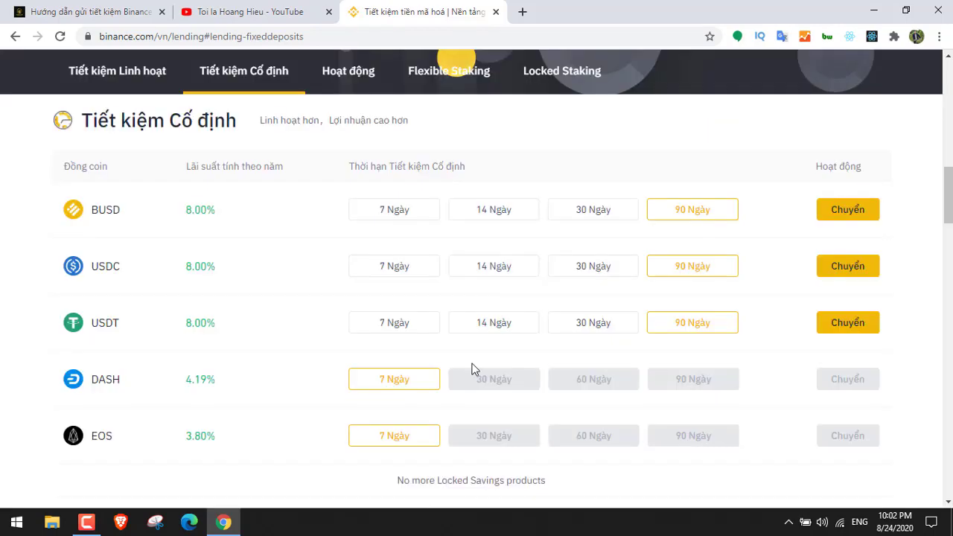
Step: Compare the Tiết kiệm Linh hoạt and Tiết kiệm Cố định tables, checking the fixed USDT annual rate
scroll(472, 368, "up", 8)
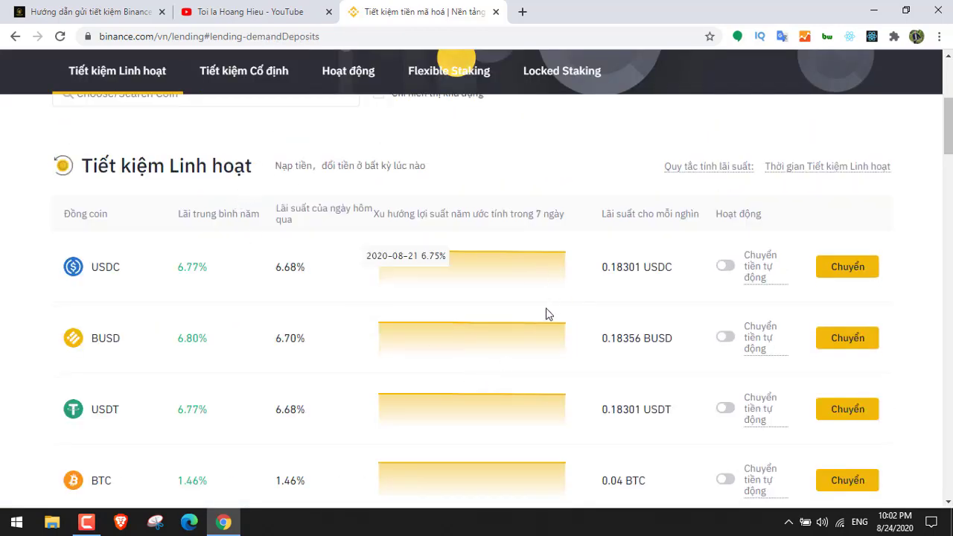
scroll(599, 335, "down", 10)
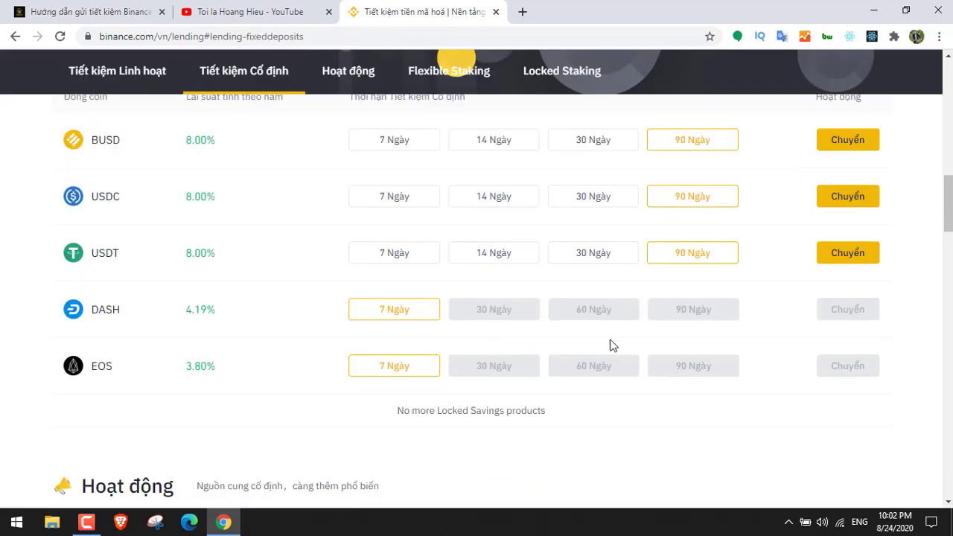
scroll(588, 342, "up", 1)
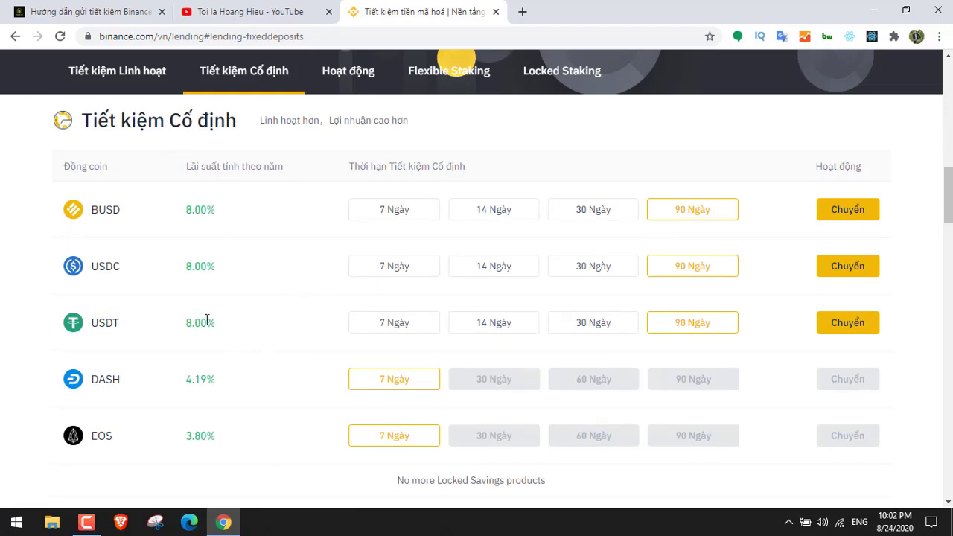
left_click_drag(225, 326, 191, 323)
left_click(276, 335)
scroll(276, 335, "up", 3)
scroll(275, 335, "down", 2)
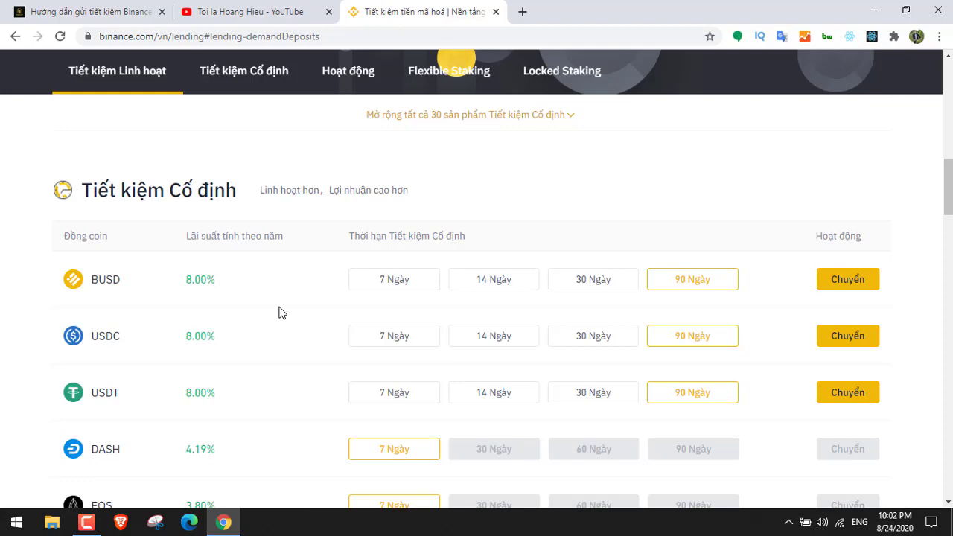
Step: View the available wallet types and review the USDT rates in the Tiết kiệm Linh hoạt table
scroll(544, 219, "up", 15)
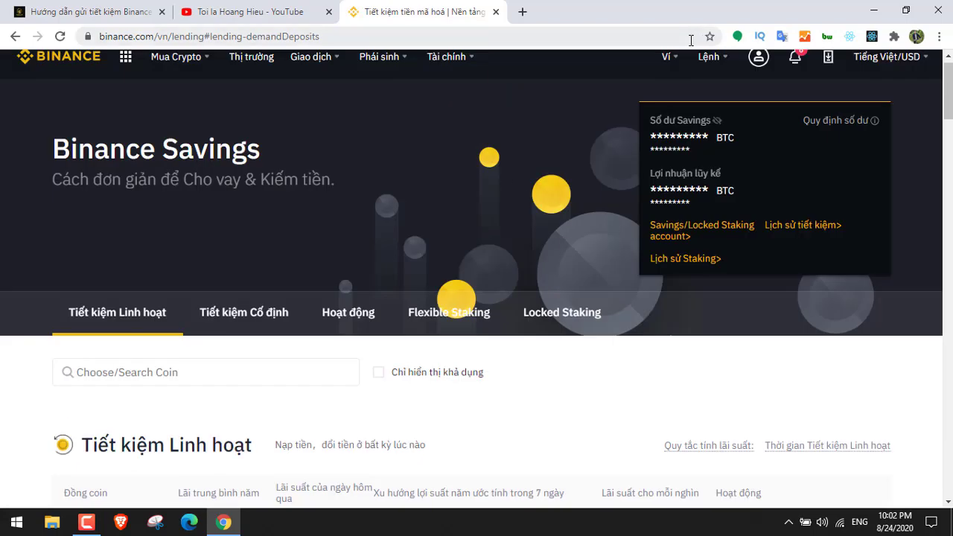
mouse_move(673, 59)
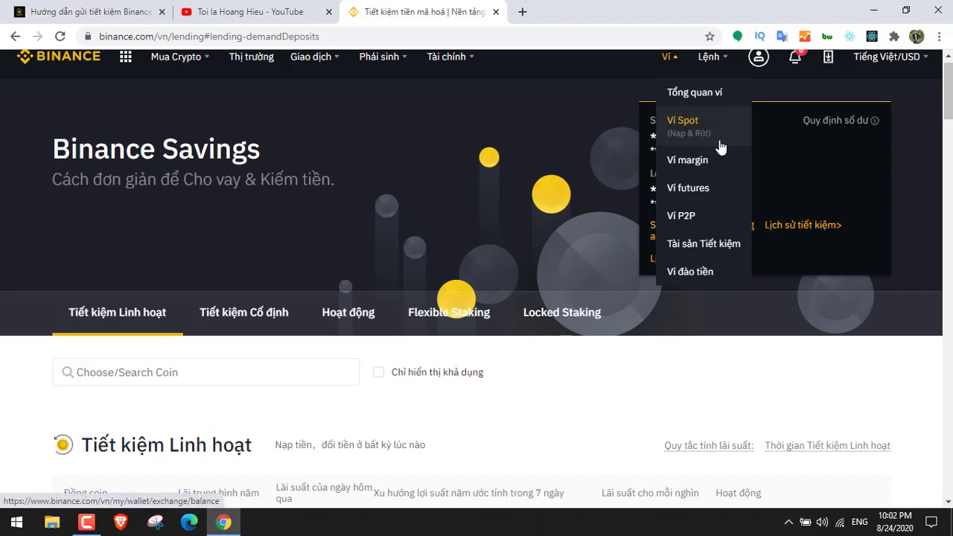
scroll(611, 415, "down", 4)
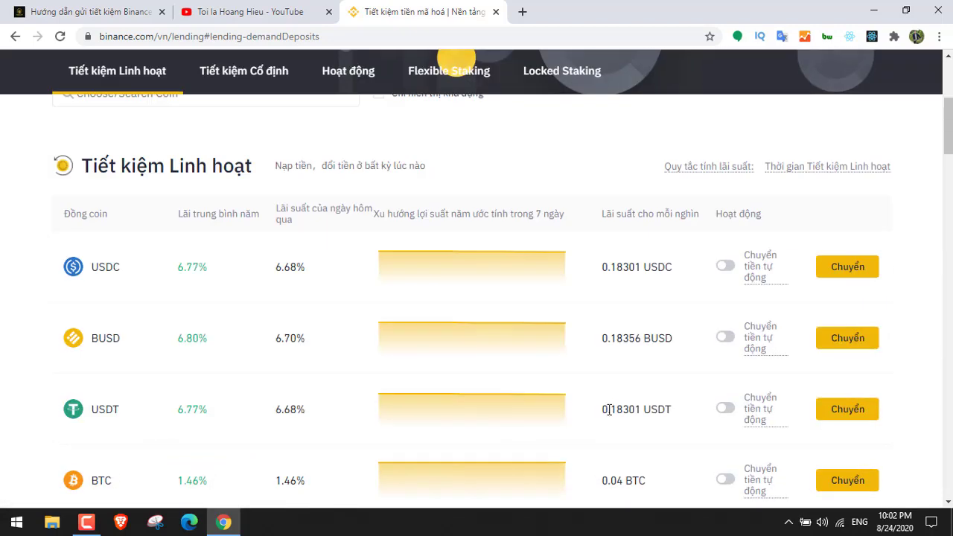
scroll(560, 358, "down", 2)
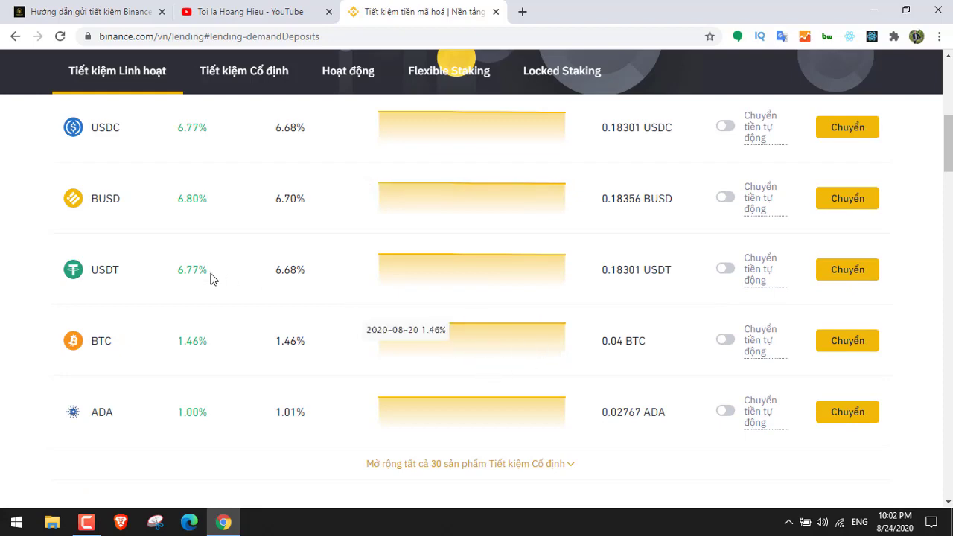
Step: Browse the product tables from Tiết kiệm Cố định through Hoạt động and Flexible Staking to Locked Staking
scroll(351, 280, "down", 10)
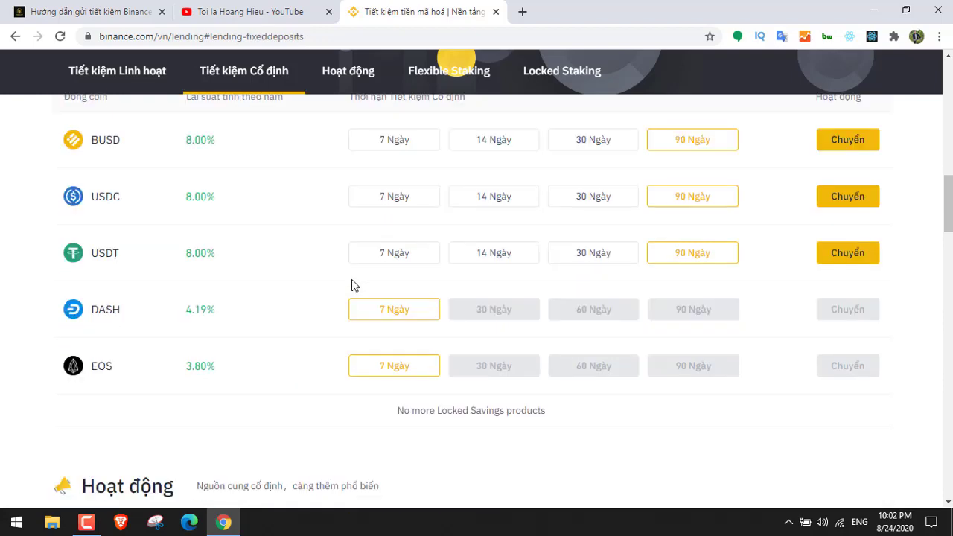
scroll(353, 285, "down", 1)
scroll(352, 285, "down", 7)
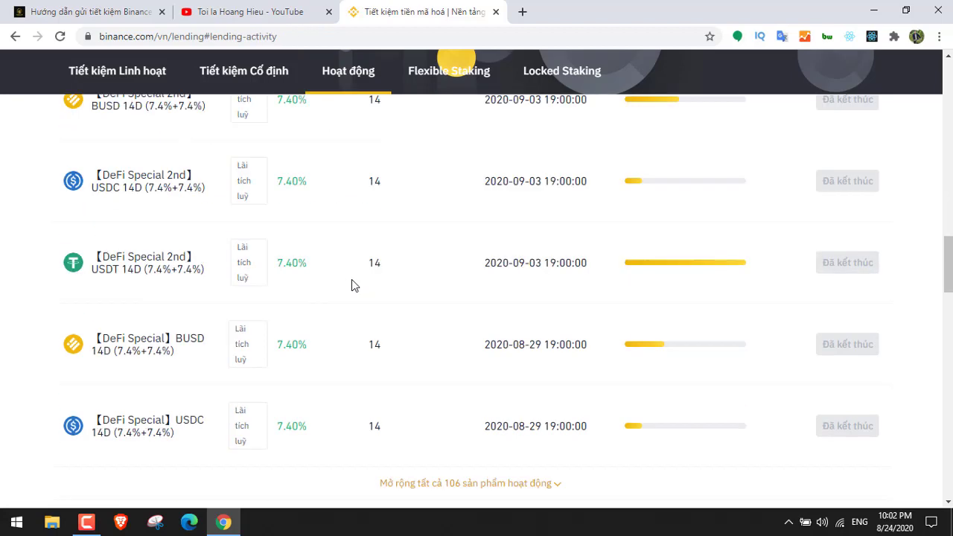
scroll(351, 294, "up", 6)
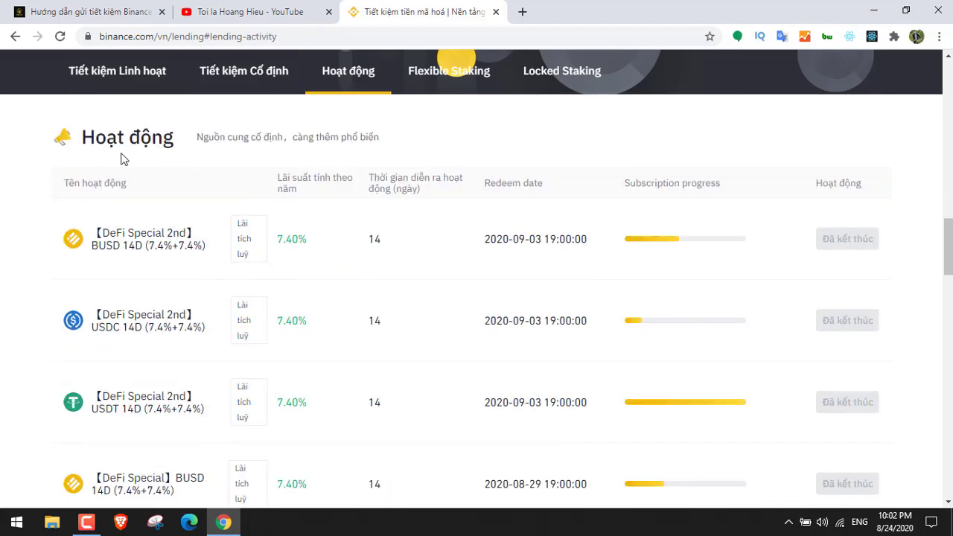
scroll(238, 313, "down", 4)
scroll(187, 414, "down", 9)
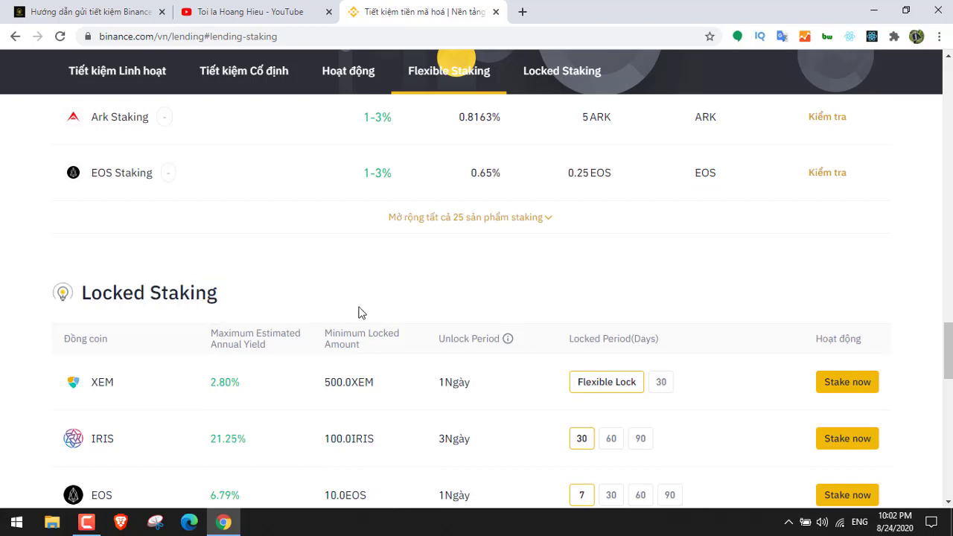
scroll(342, 313, "down", 3)
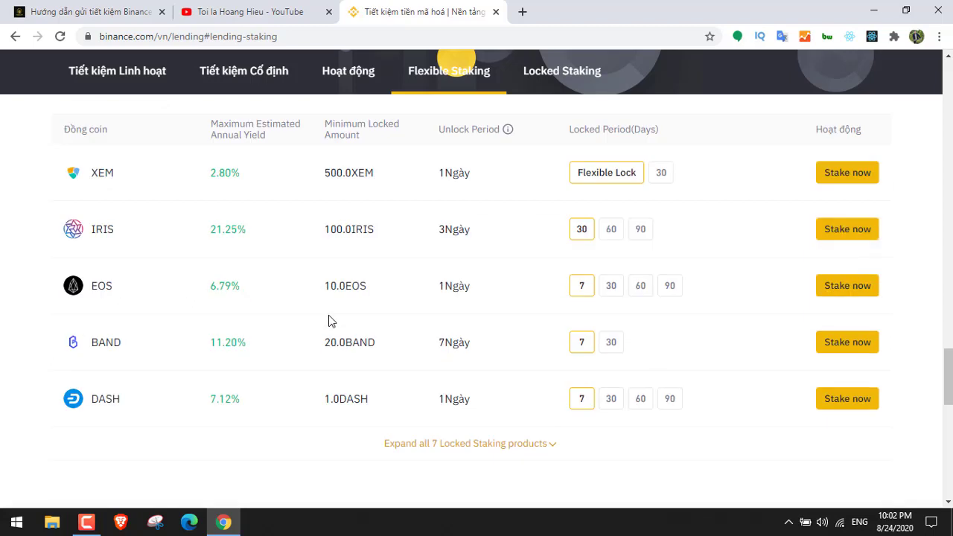
Step: Choose locked staking periods of 30 days for XEM, 90 days for IRIS and 30 days for EOS
left_click(663, 176)
left_click(612, 233)
left_click(638, 234)
left_click(606, 287)
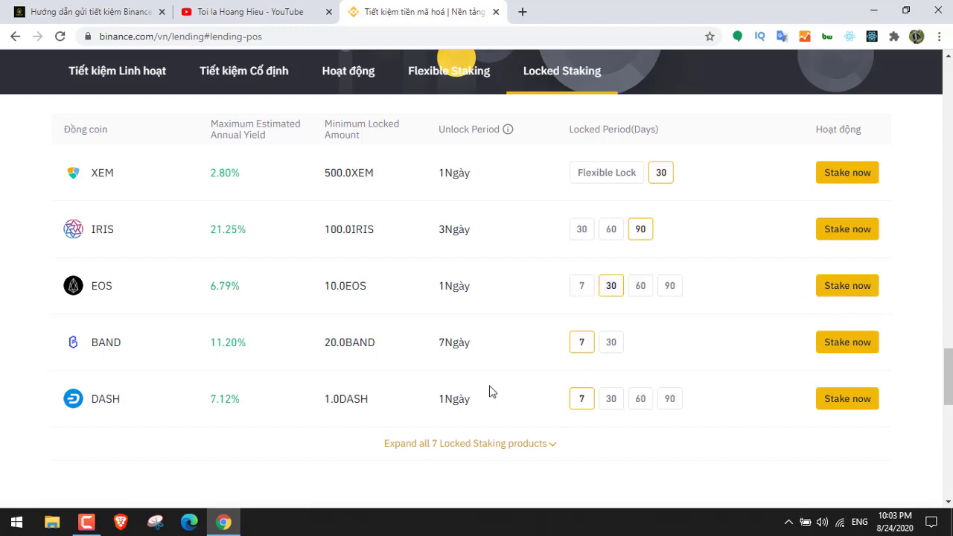
scroll(611, 395, "down", 1)
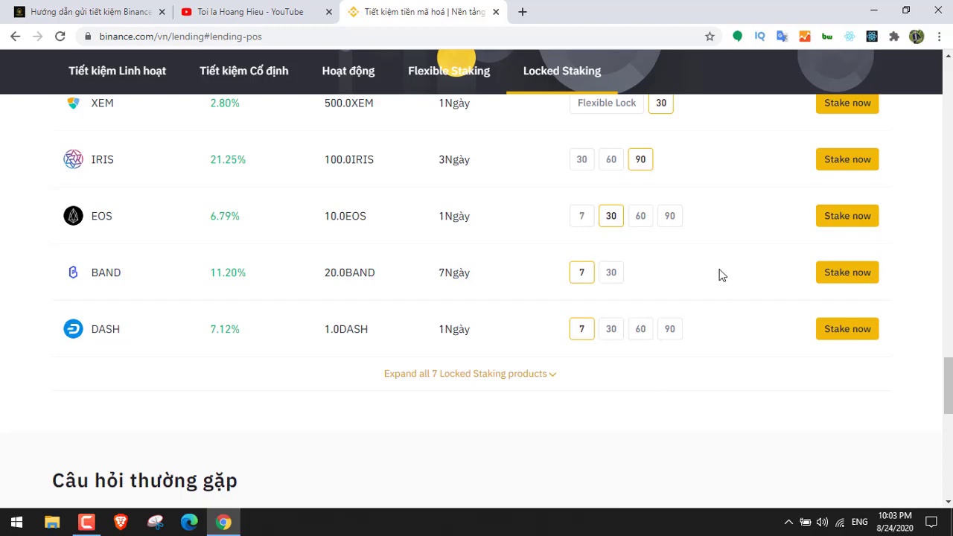
Step: Switch to the Binance savings guide article and skim through to its deposit form instructions
scroll(618, 345, "up", 15)
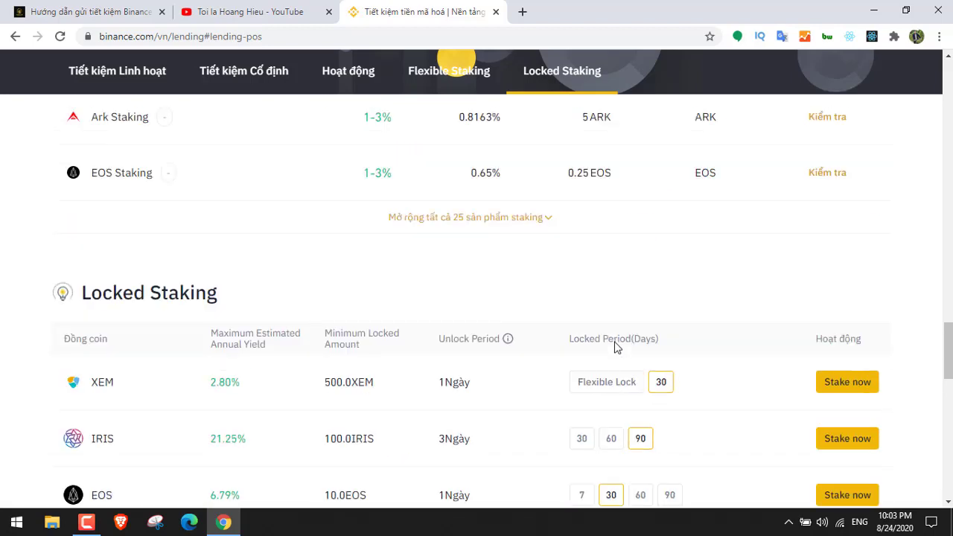
scroll(616, 345, "up", 15)
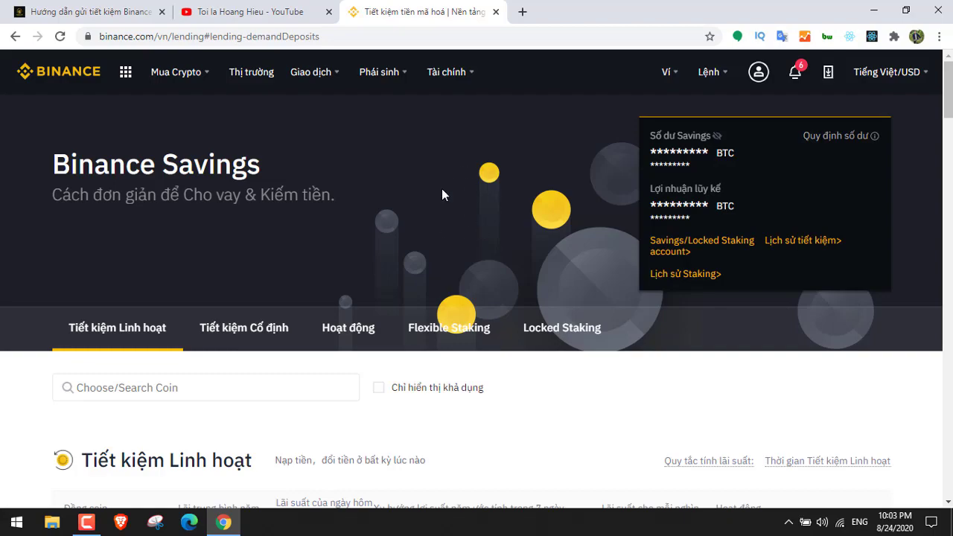
left_click(109, 6)
scroll(387, 313, "up", 2)
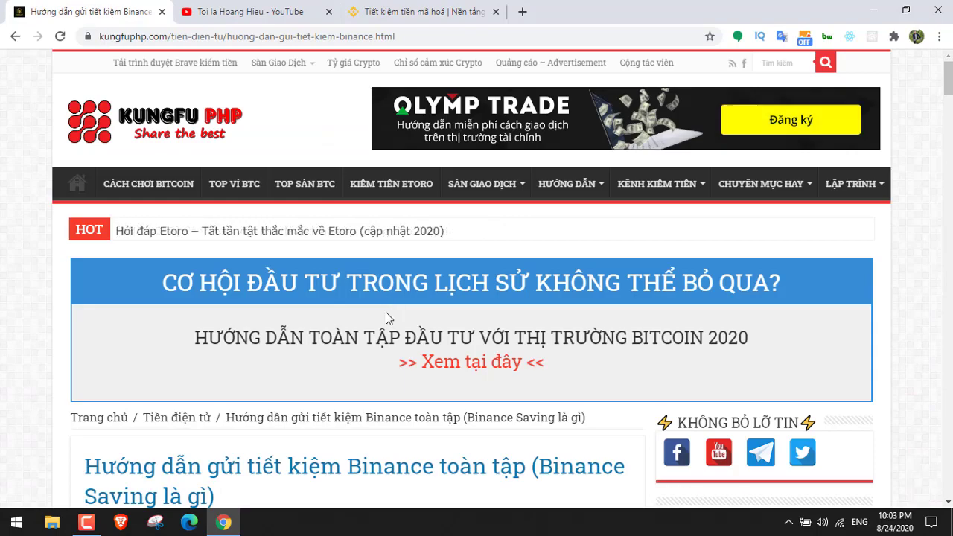
scroll(387, 313, "down", 9)
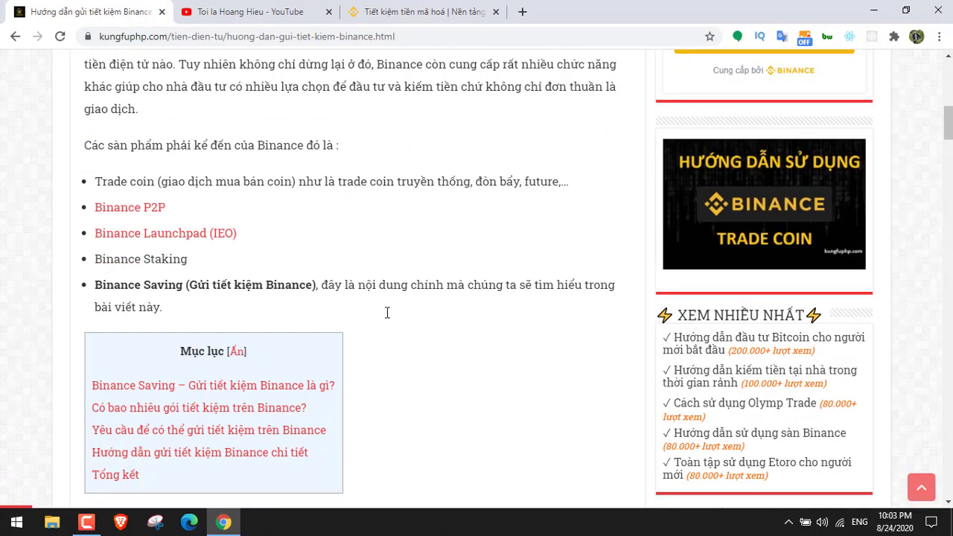
scroll(387, 313, "down", 15)
scroll(402, 274, "down", 15)
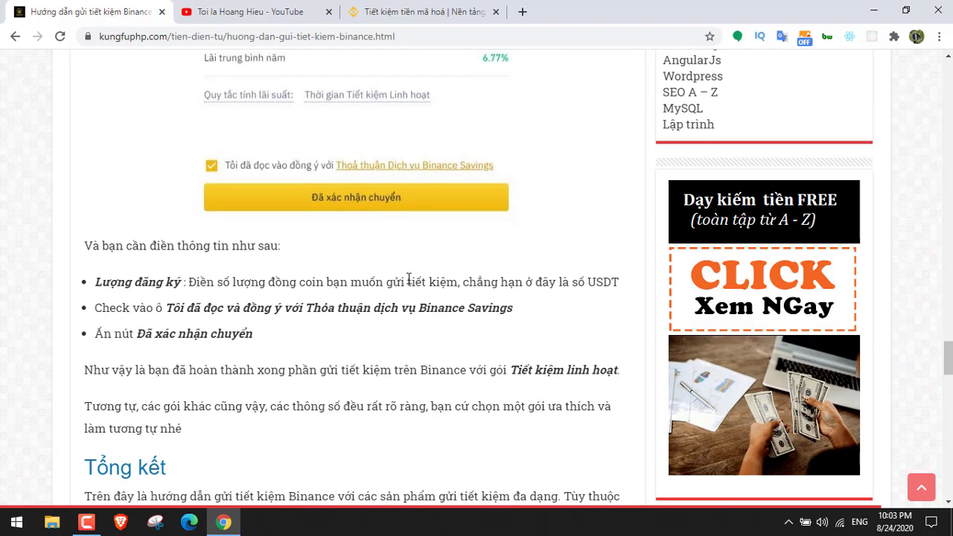
Step: Glance at the YouTube channel's video list and return to the article's example deposit form and closing instructions
left_click(212, 6)
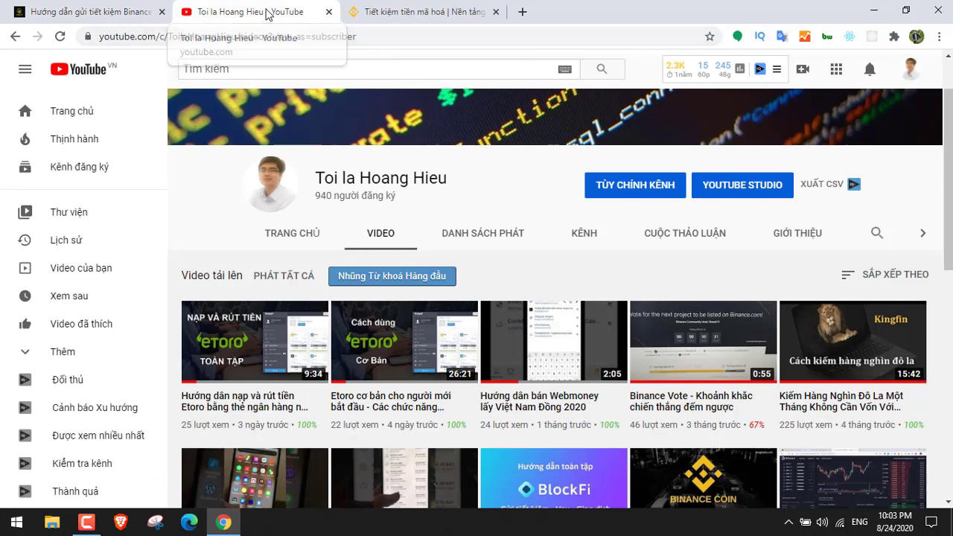
left_click(76, 7)
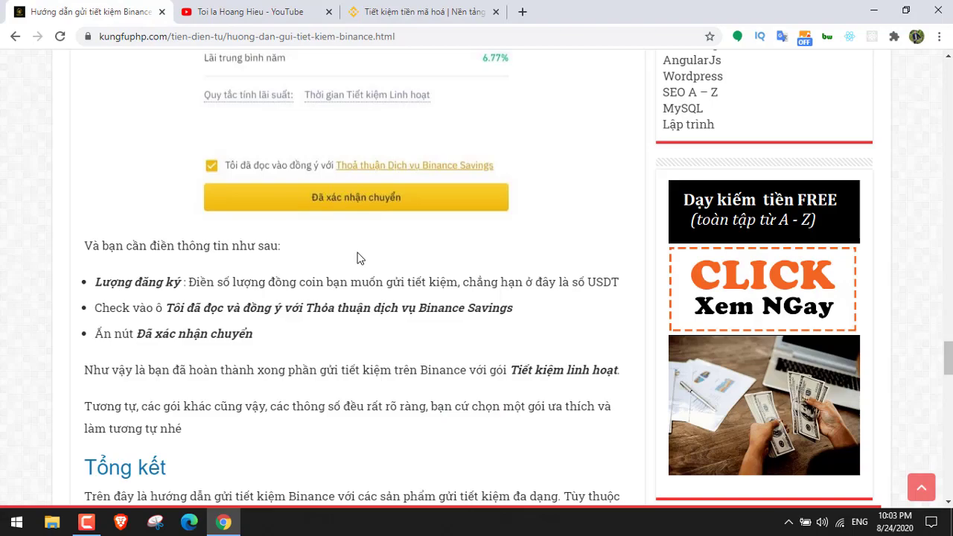
scroll(357, 258, "down", 6)
scroll(358, 258, "up", 8)
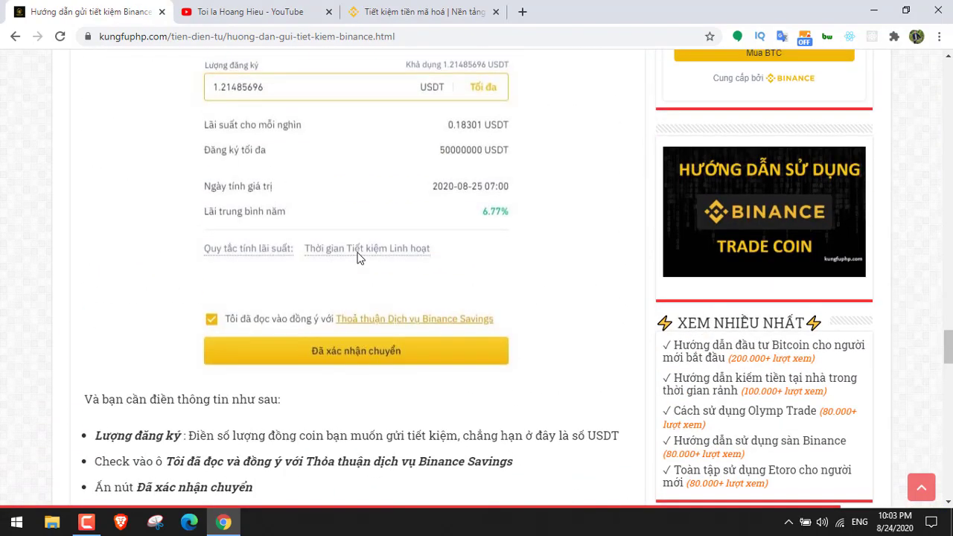
Step: Switch to the YouTube channel page and highlight the channel's name above its video list
key("ctrl+Tab")
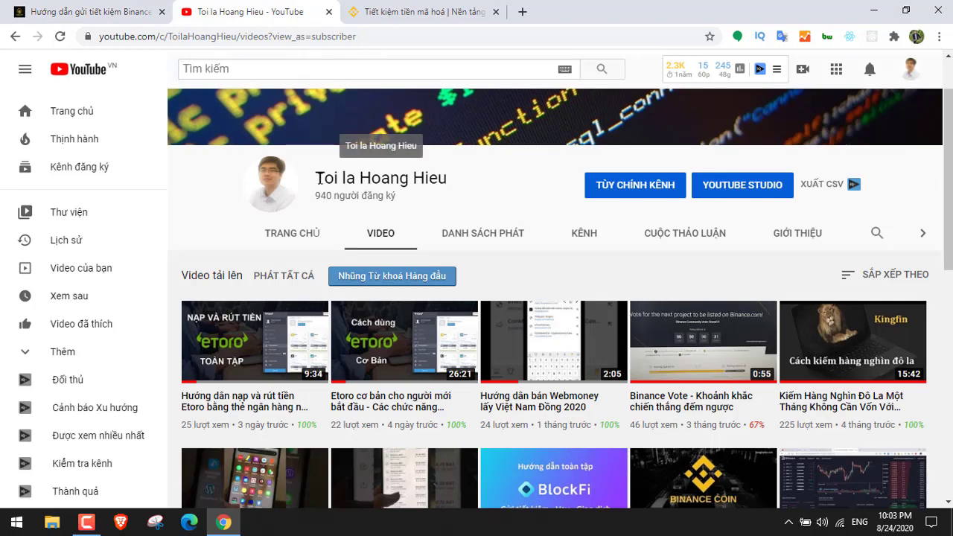
left_click_drag(318, 179, 503, 189)
left_click(503, 189)
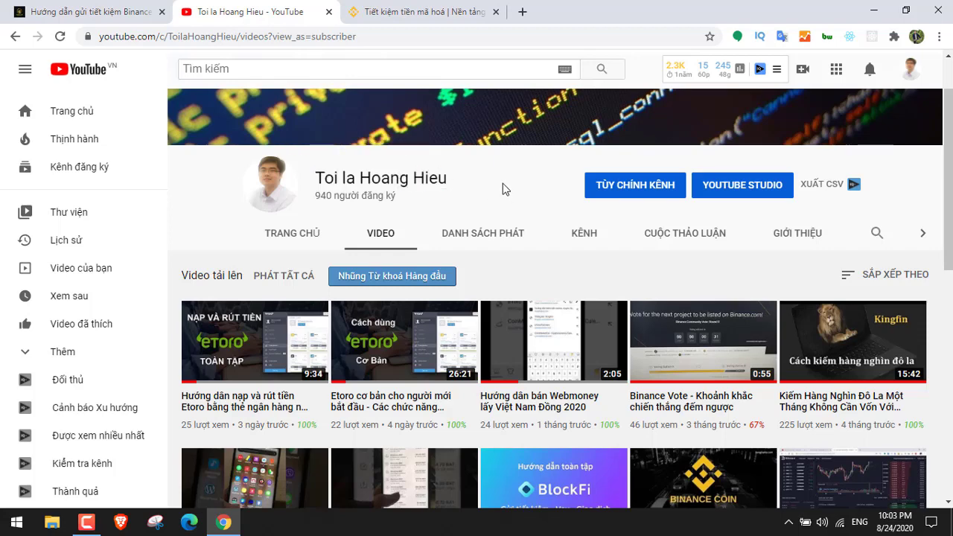
left_click_drag(316, 177, 417, 197)
left_click(319, 177)
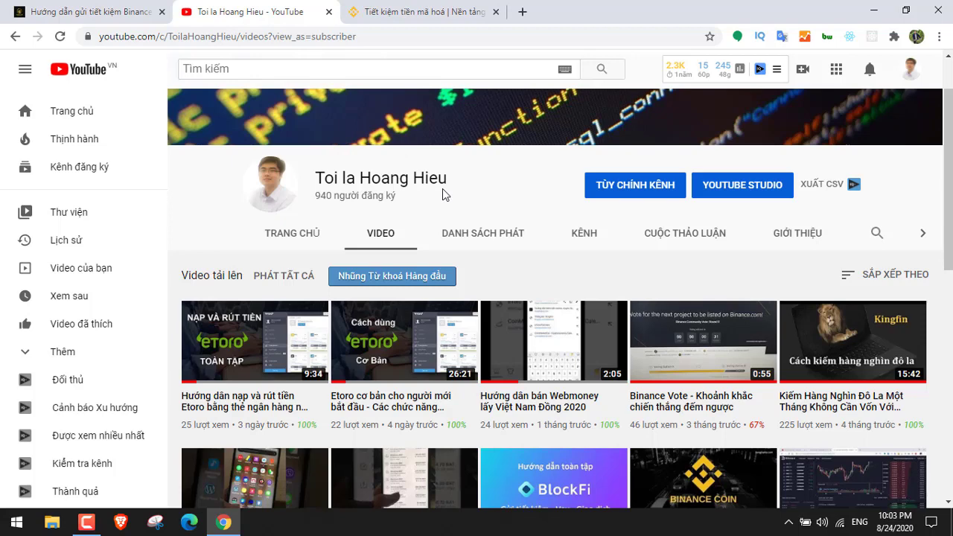